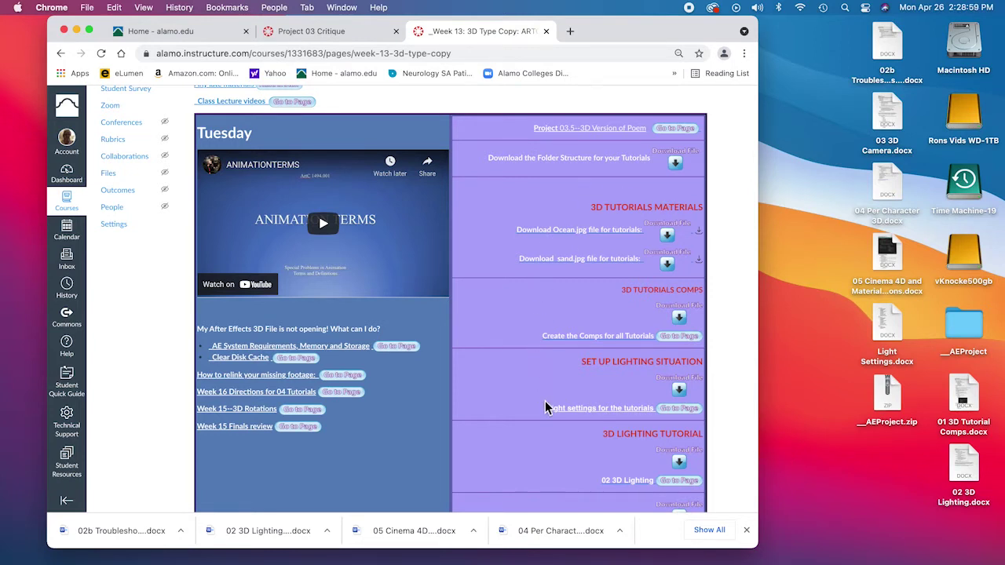
# Look through the Week 13 page's list of 3D tutorial materials and downloads.
pyautogui.scroll(-5, 537, 440)
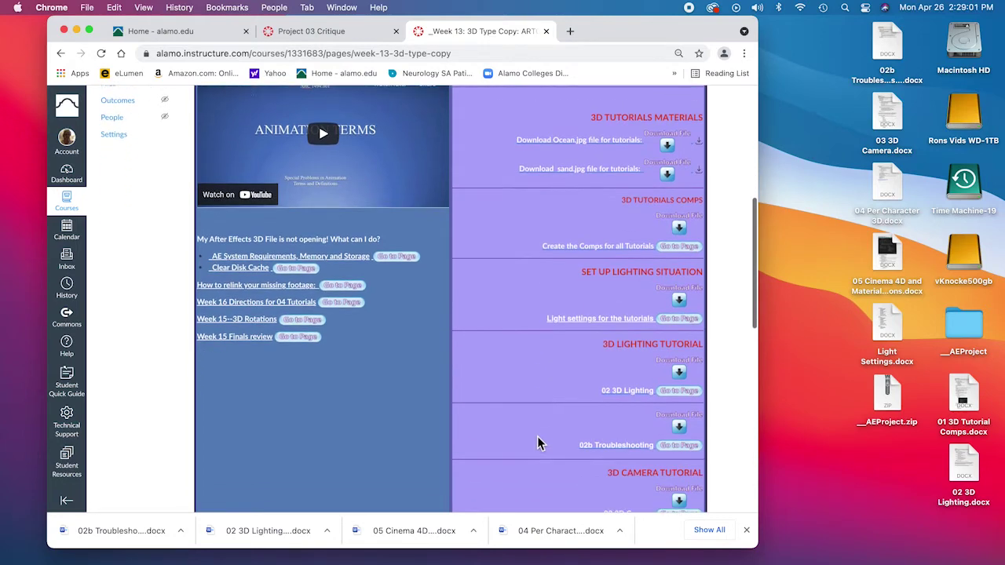
pyautogui.scroll(-3, 537, 444)
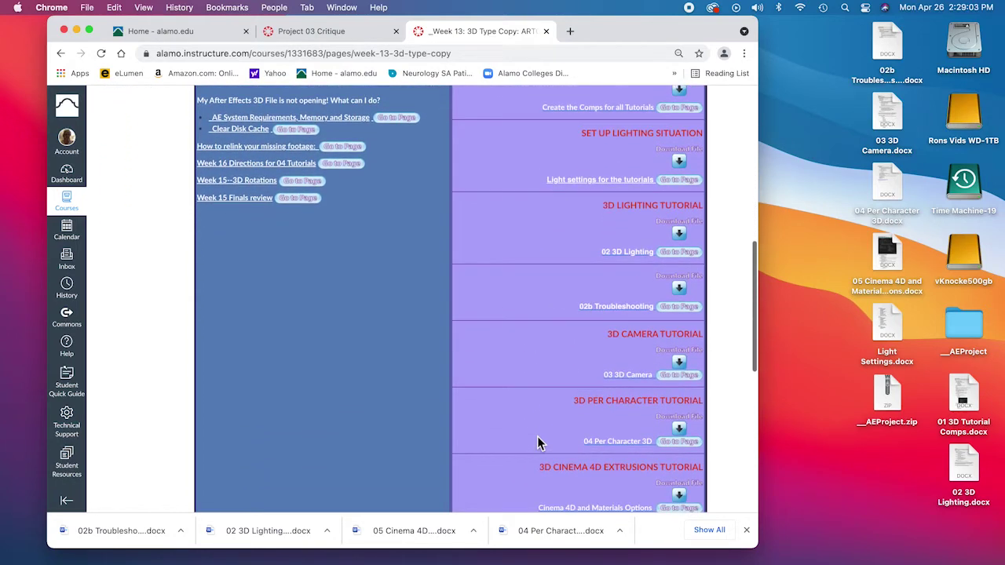
pyautogui.scroll(12, 537, 444)
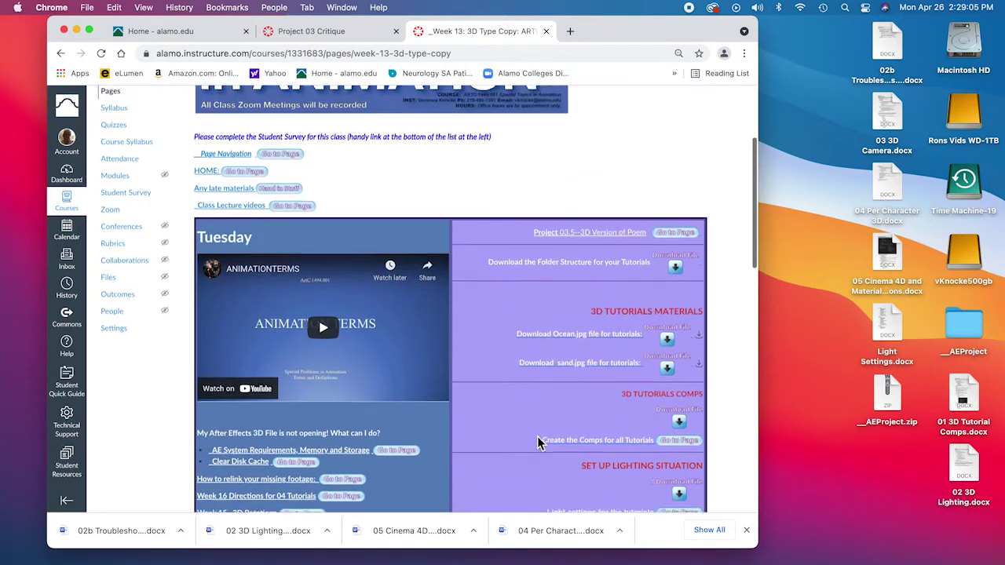
pyautogui.scroll(-5, 537, 444)
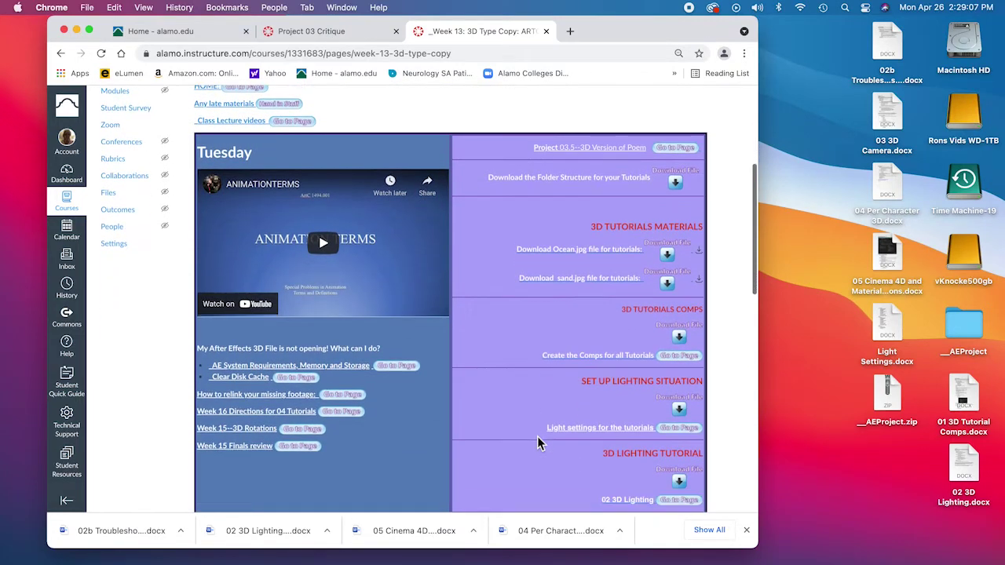
pyautogui.scroll(-2, 537, 443)
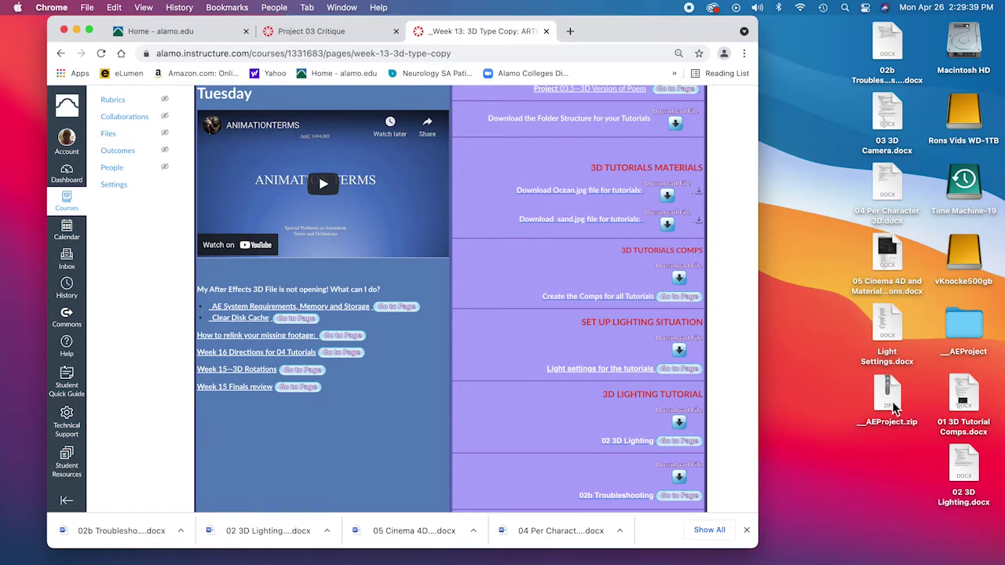
# Rename the __AEProject folder on the desktop to the owner's surname and initial followed by Pro04Tutorials.
pyautogui.doubleClick(964, 325)
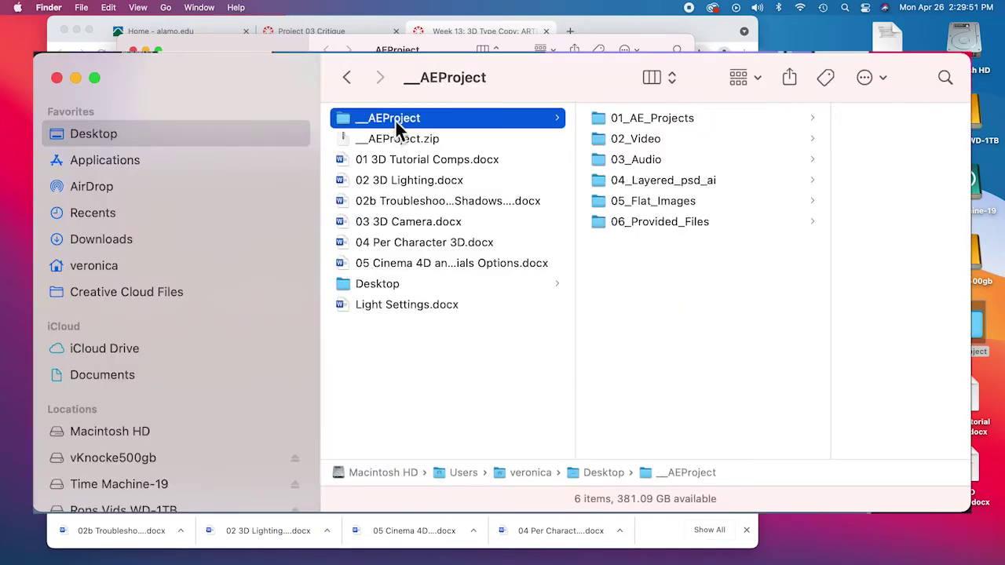
pyautogui.click(395, 119)
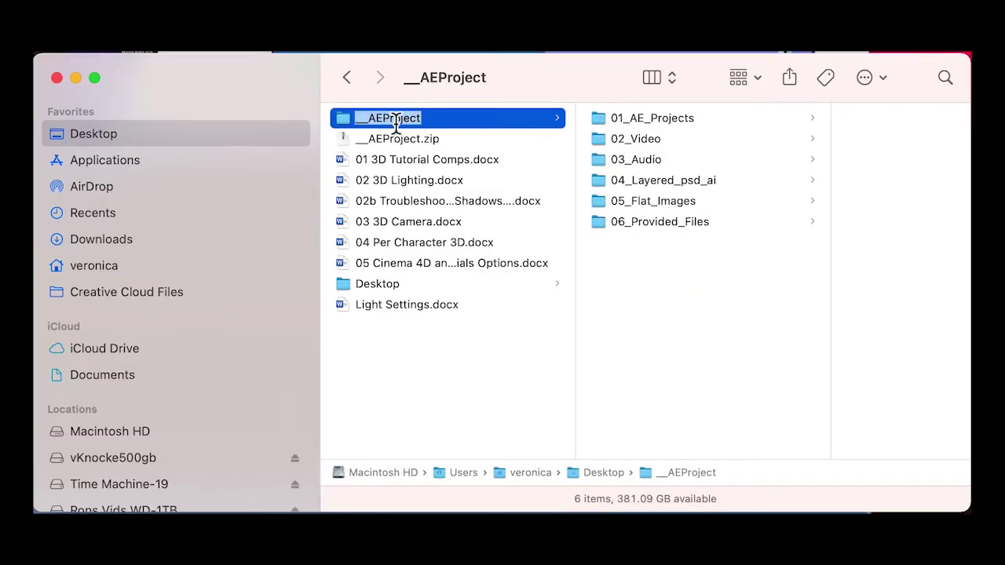
pyautogui.write('Kno')
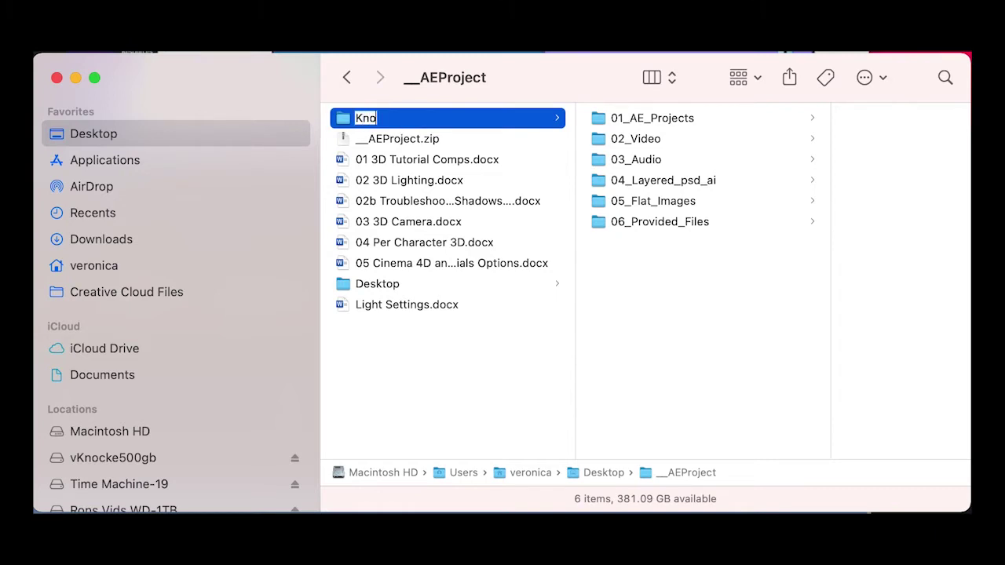
pyautogui.write('ckeV Pro0')
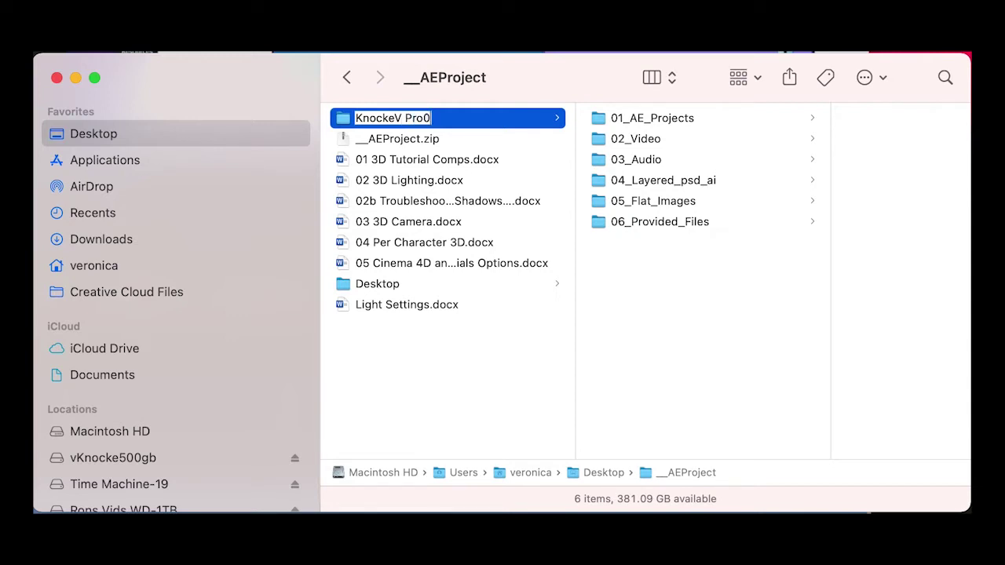
pyautogui.write('4Tutorials')
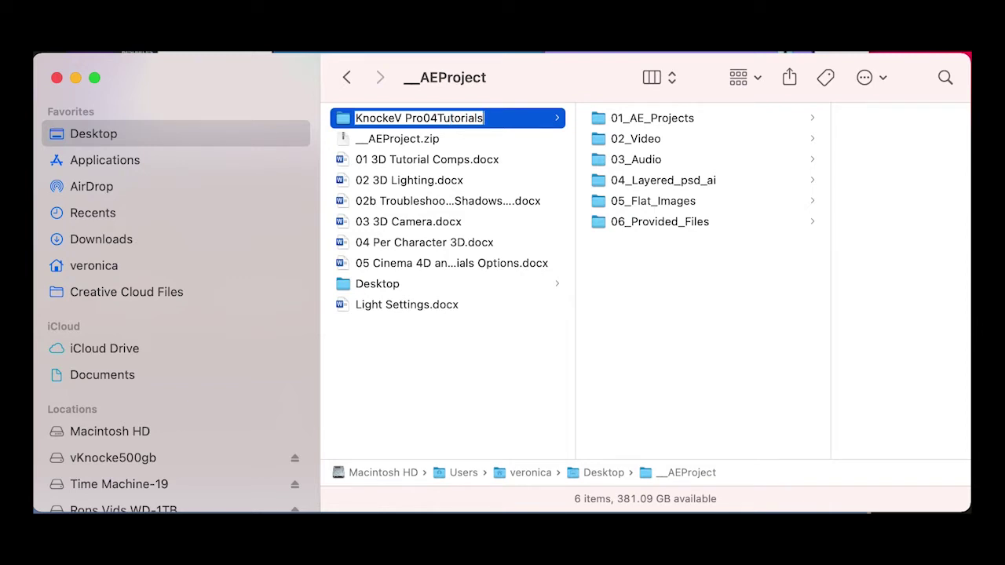
pyautogui.press('Return')
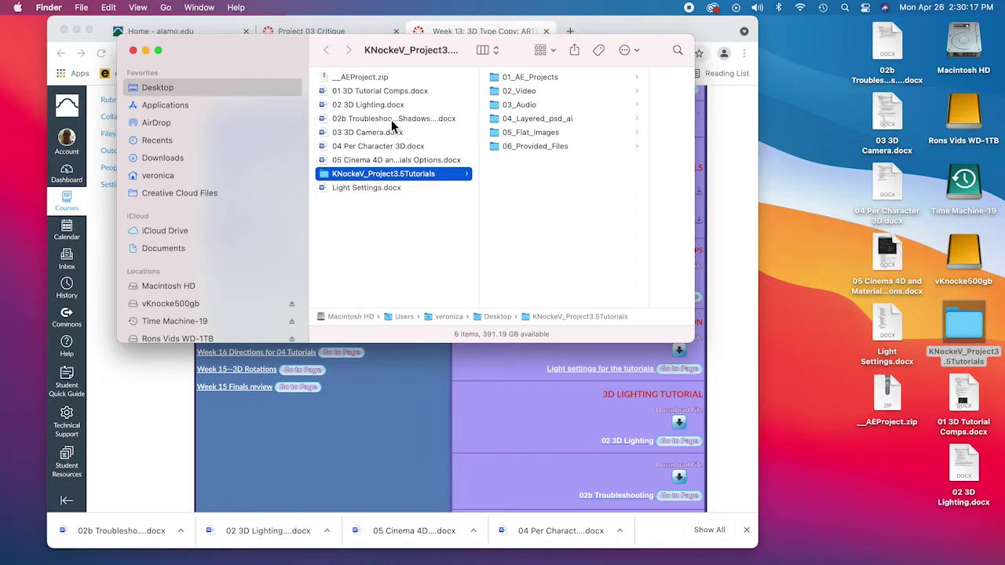
# Download the Ocean and sand images from the course page into the tutorial folder's 05_Flat_Images subfolder.
pyautogui.click(126, 407)
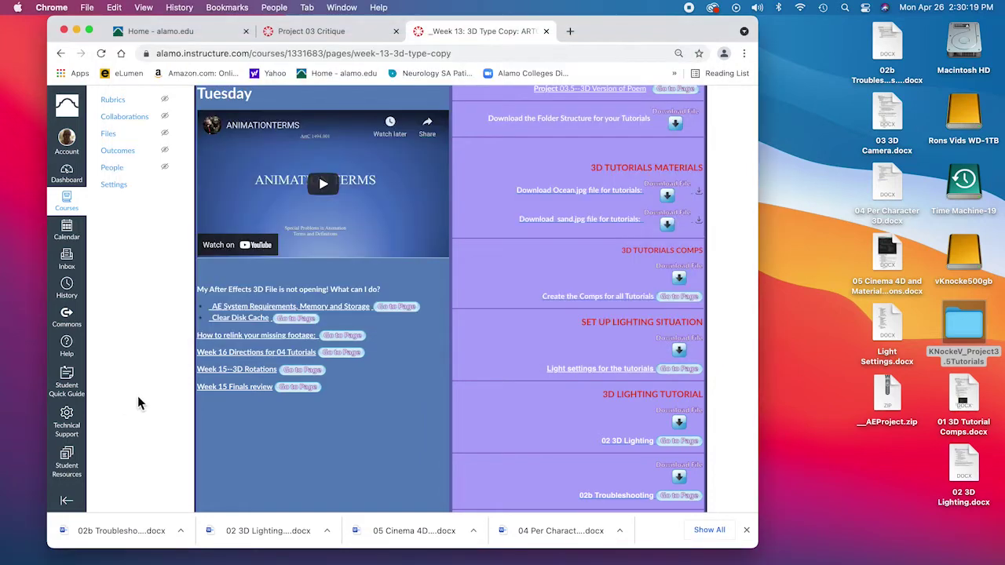
pyautogui.click(669, 197)
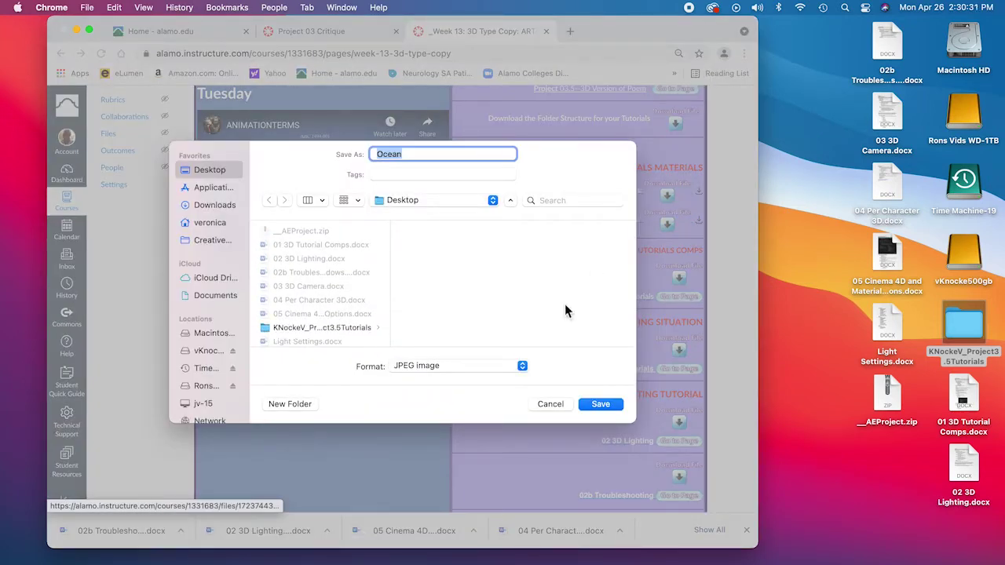
pyautogui.click(275, 329)
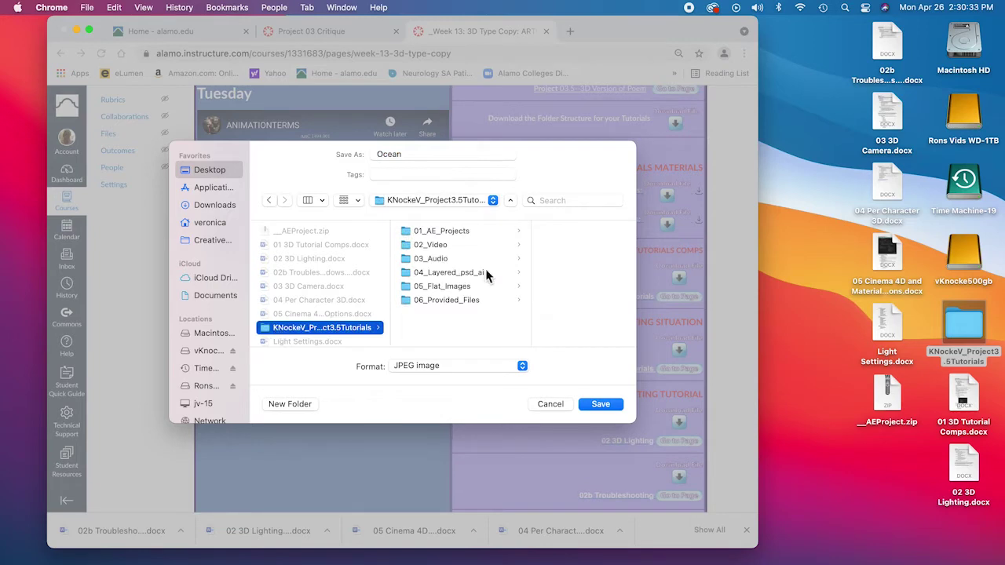
pyautogui.click(469, 286)
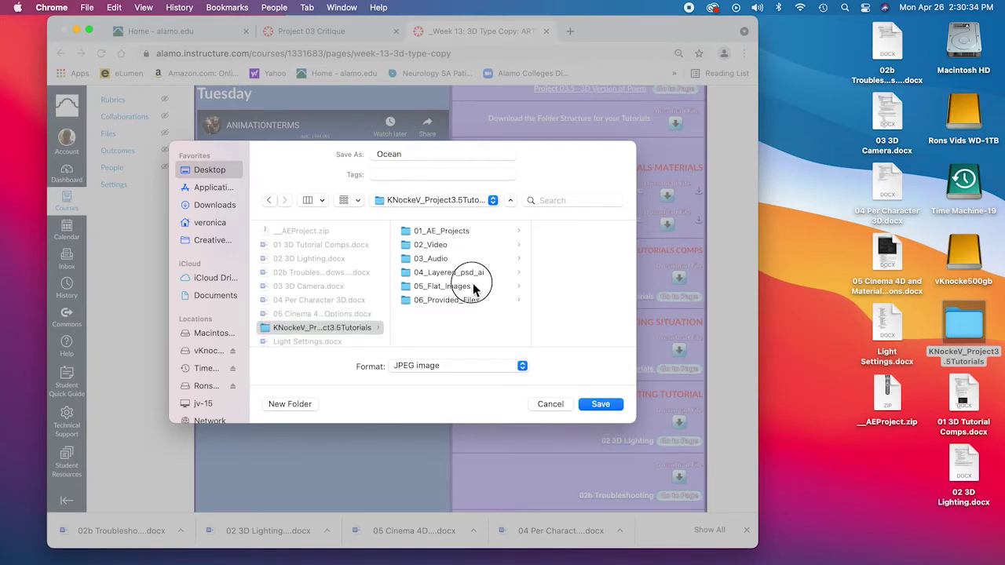
pyautogui.click(600, 404)
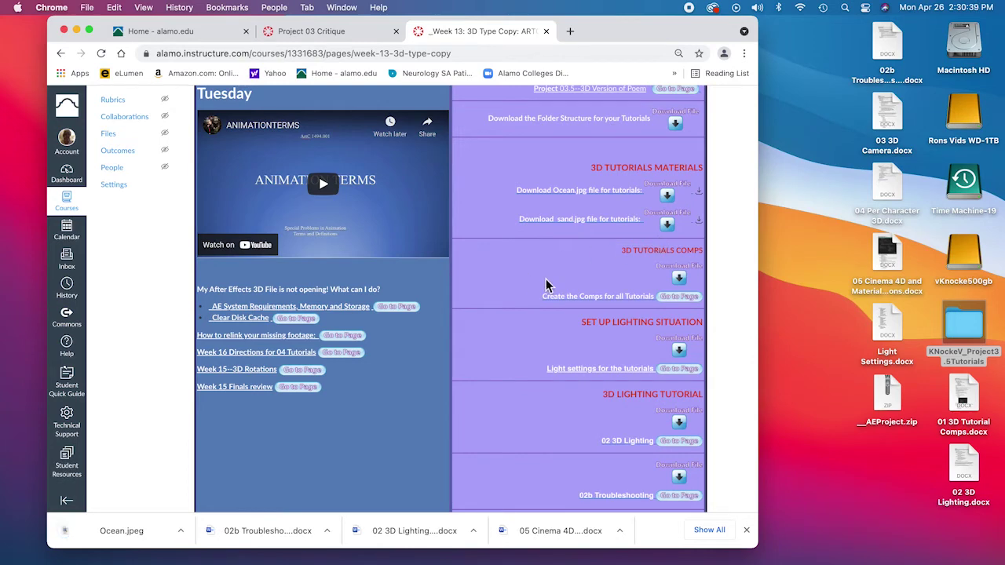
pyautogui.click(672, 225)
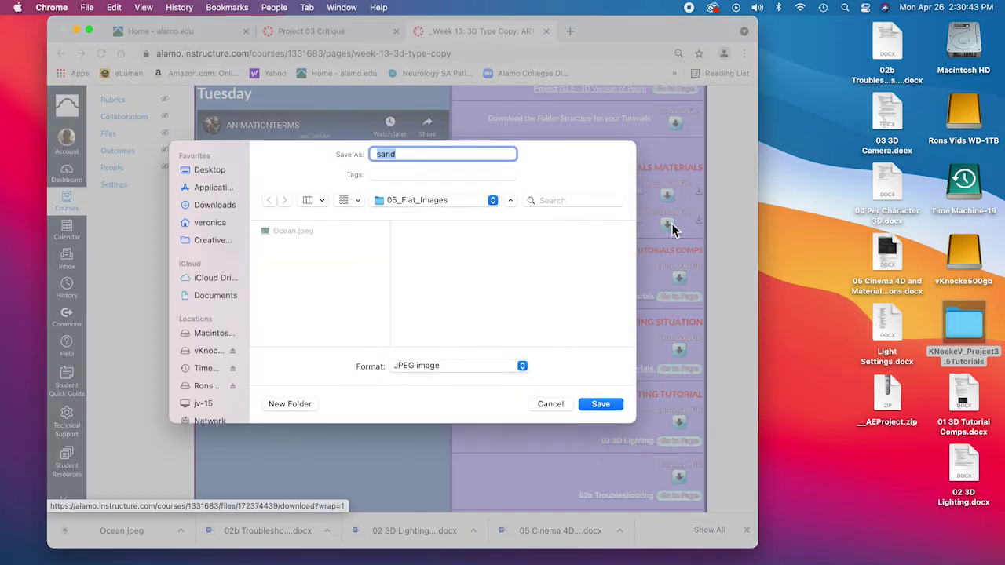
pyautogui.click(603, 405)
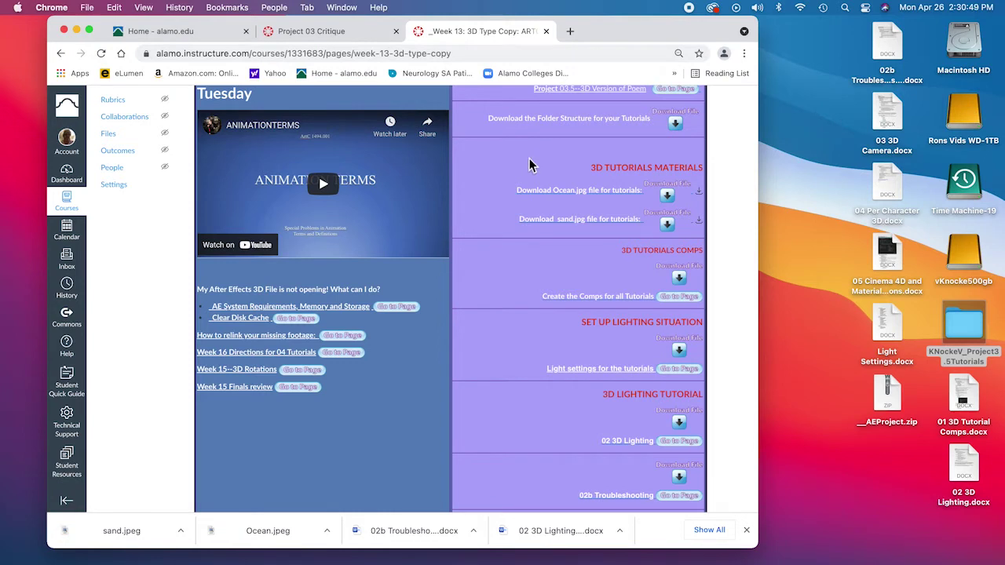
# Review the lighting, camera, per-character, Cinema 4D and output tutorial links on the Week 13 page.
pyautogui.scroll(-1, 601, 271)
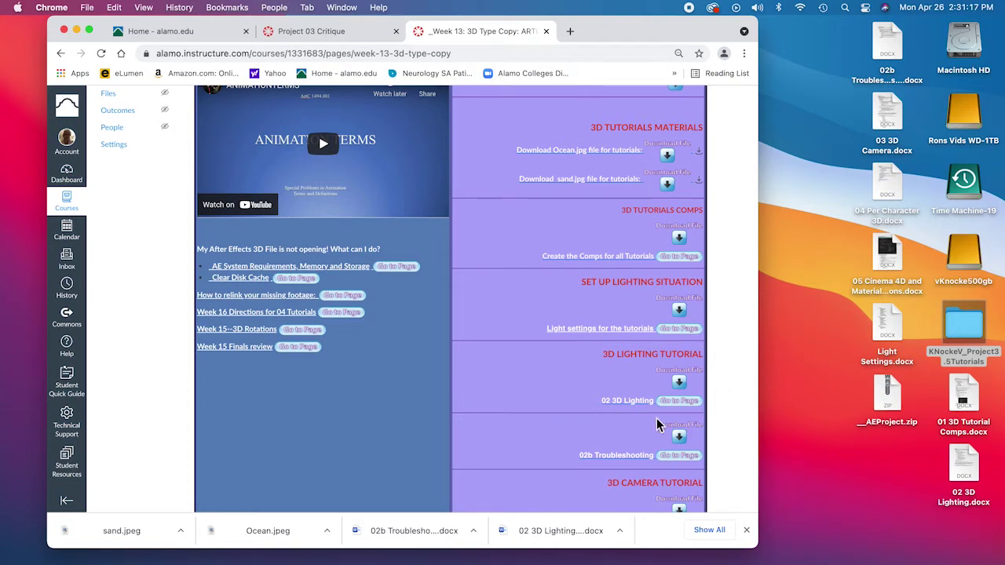
pyautogui.scroll(-3, 658, 420)
pyautogui.scroll(-8, 662, 426)
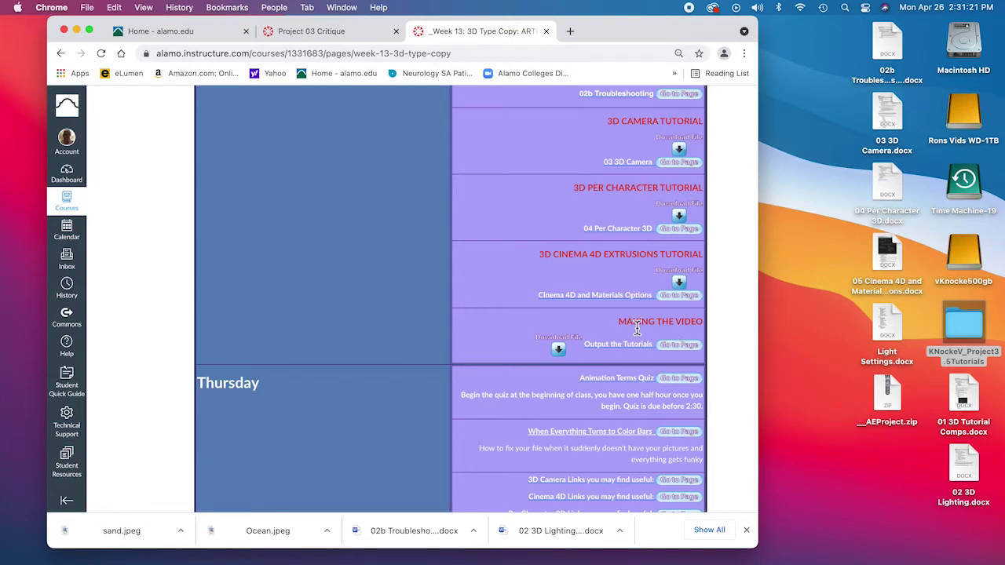
pyautogui.scroll(15, 722, 228)
pyautogui.scroll(-7, 722, 229)
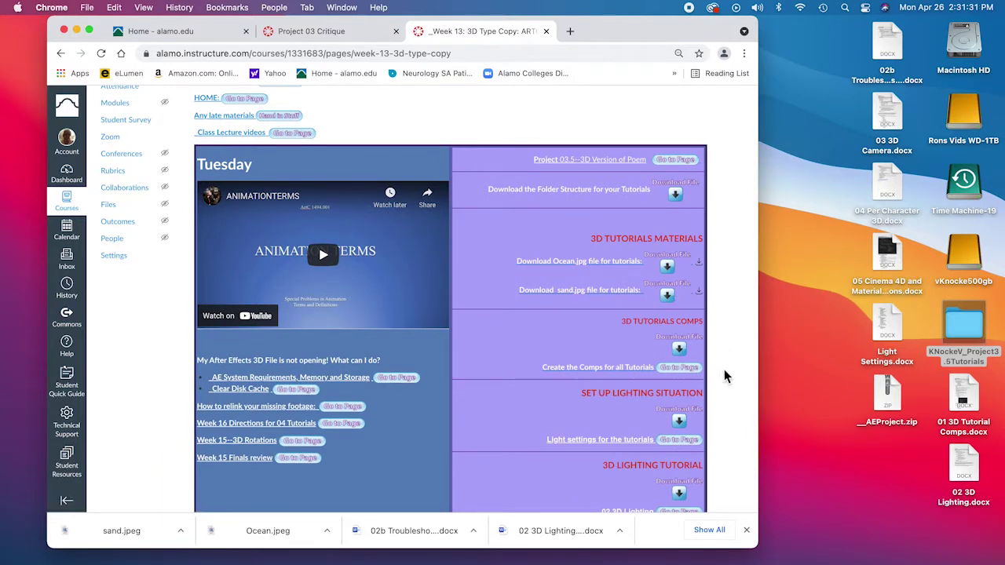
# Switch to After Effects and start a new project.
pyautogui.moveTo(567, 560)
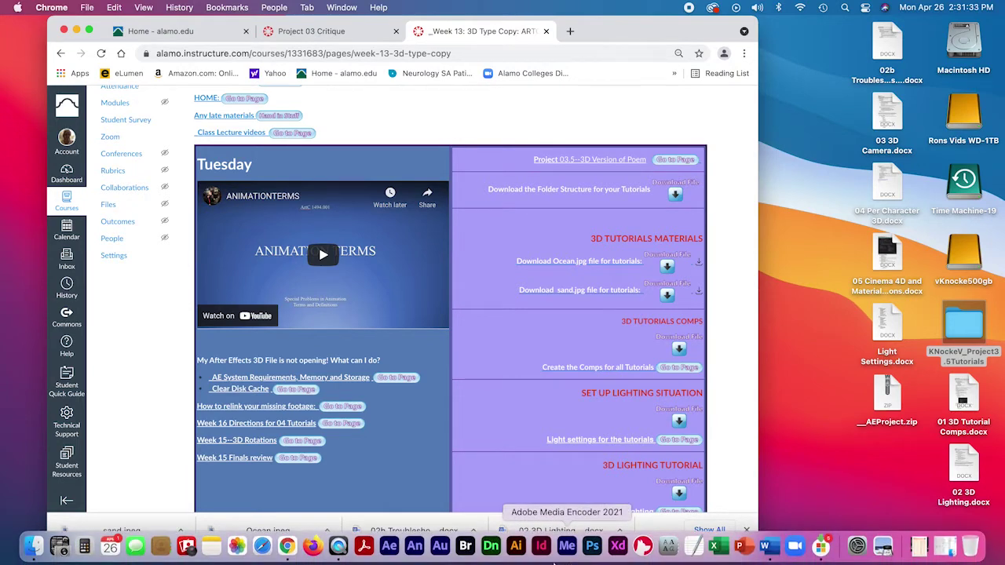
pyautogui.click(389, 547)
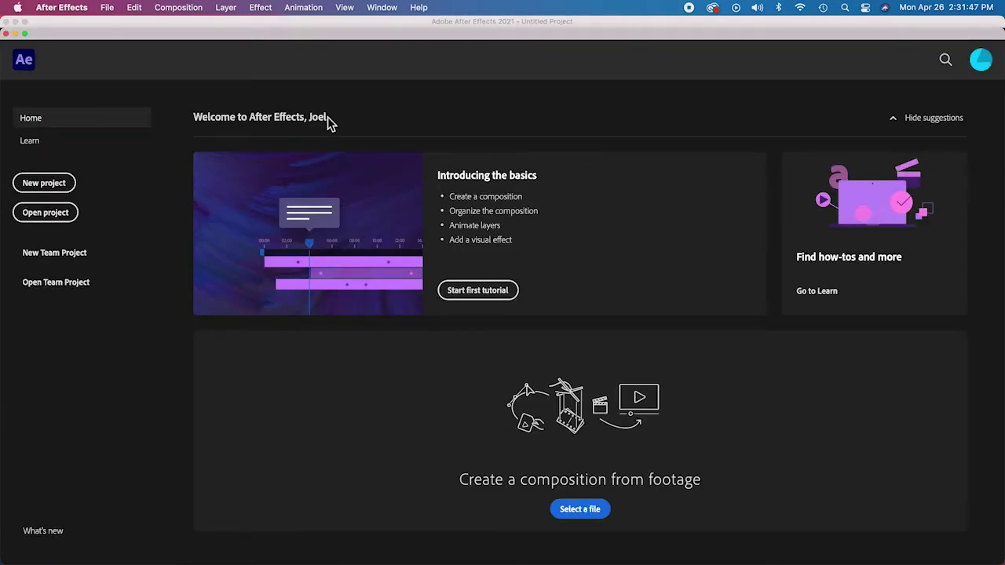
pyautogui.click(67, 181)
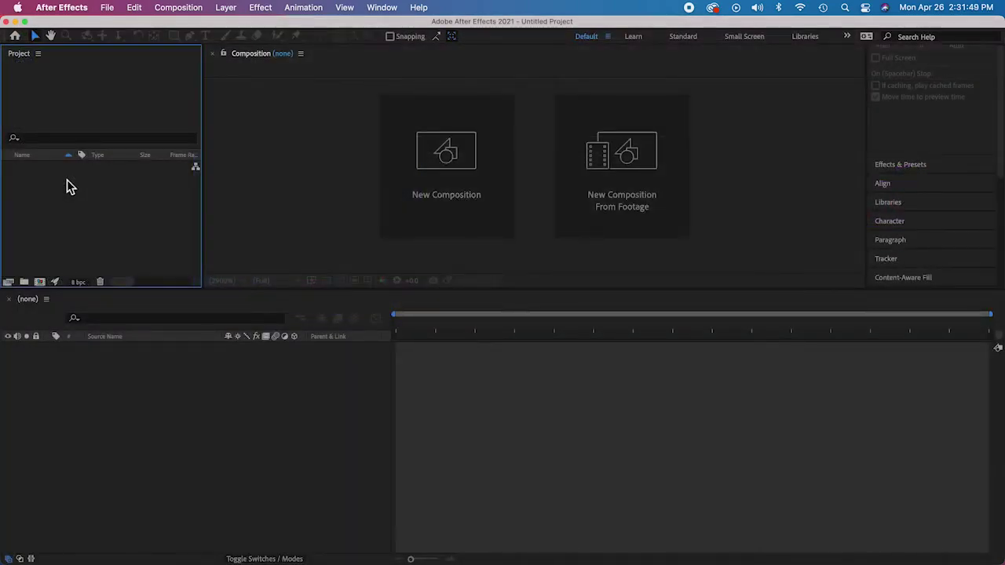
# Create a composition named with the owner's surname and initial plus 3DLighting, using the HDV/HDTV 720 29.97 preset and the Classic 3D renderer.
pyautogui.click(463, 155)
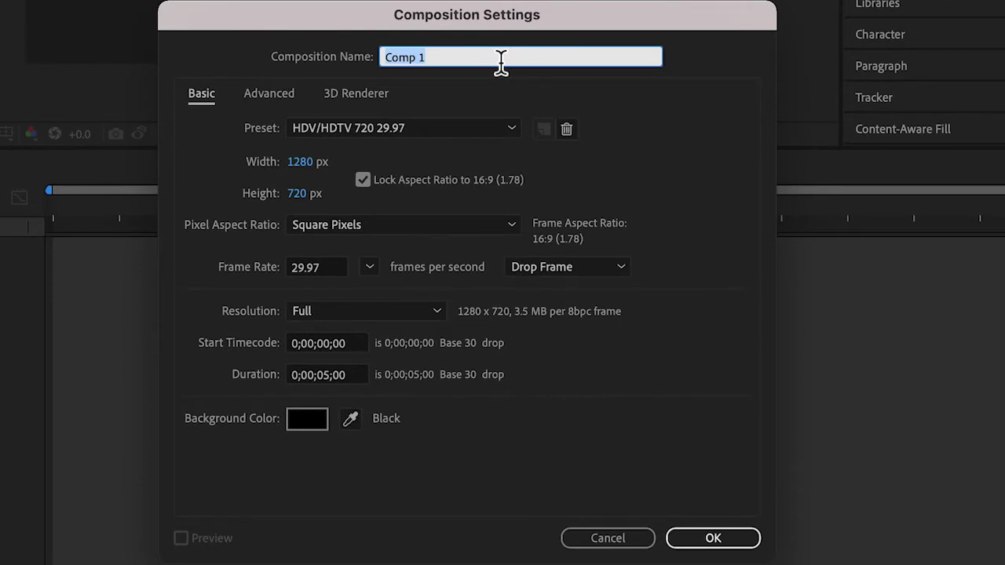
pyautogui.write('KnockeV')
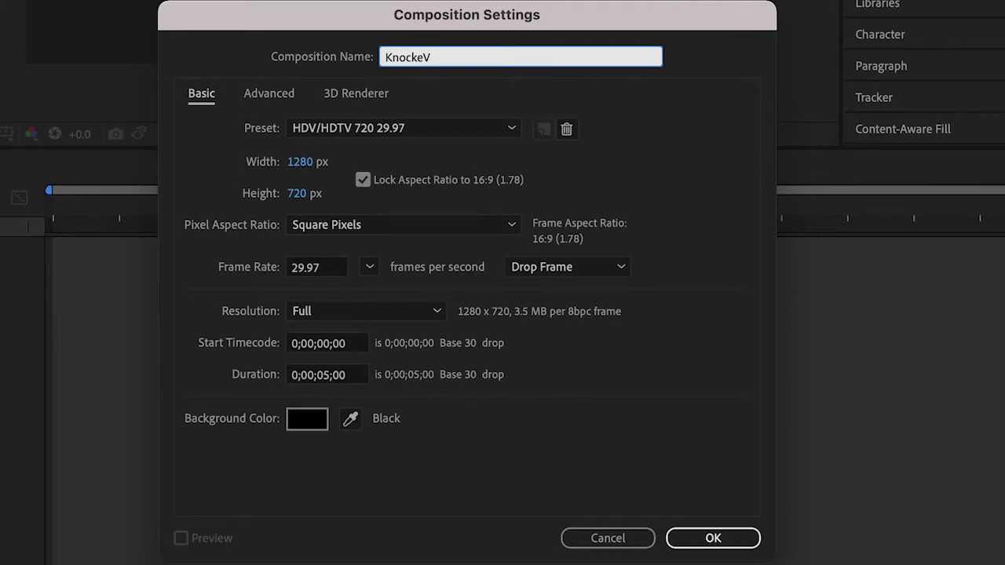
pyautogui.write('3DLighi')
pyautogui.press('BackSpace')
pyautogui.write('ting')
pyautogui.click(364, 96)
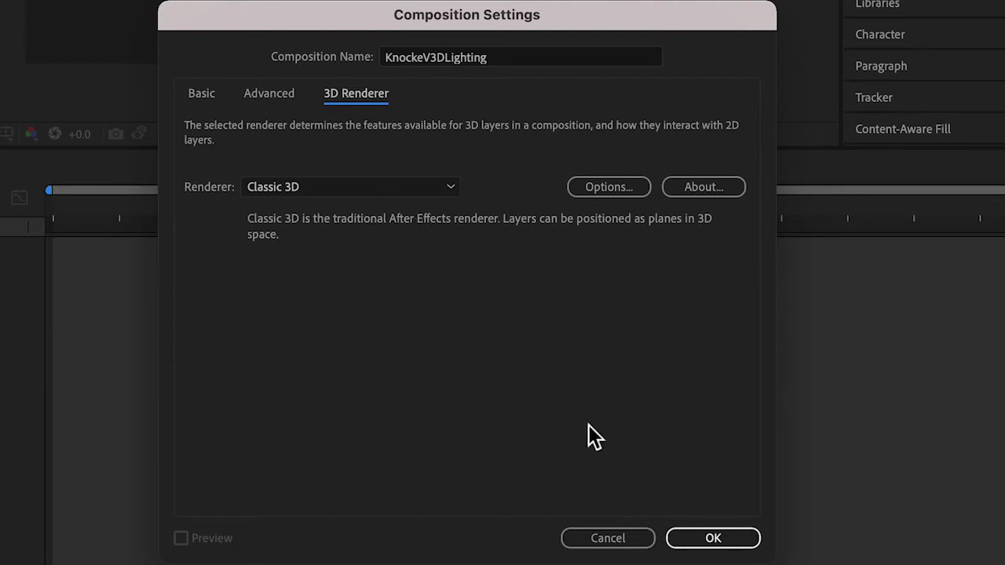
pyautogui.click(728, 539)
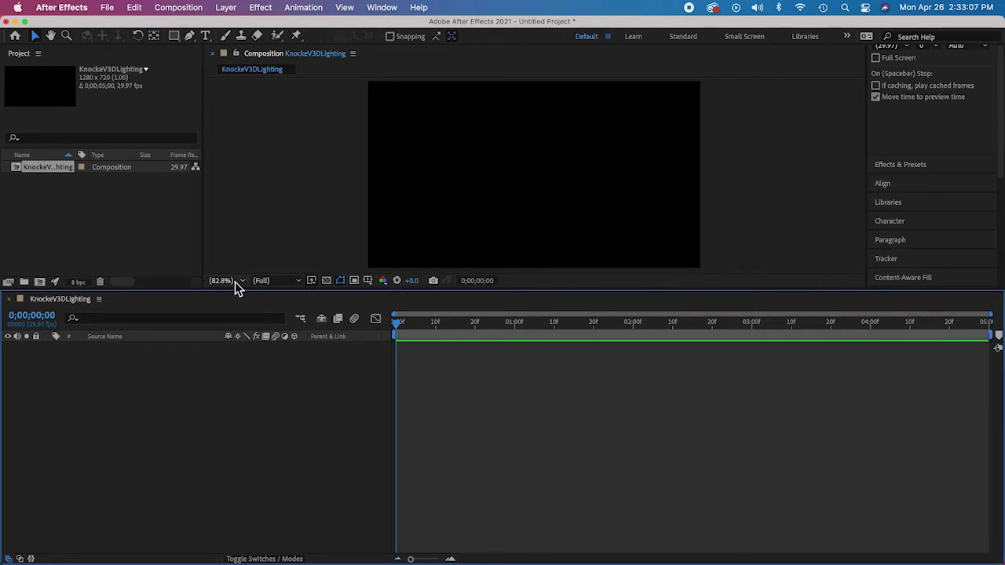
# Enlarge the composition viewer and save the project as Untitled Project.aep in the tutorial folder's 01_AE_Projects subfolder.
pyautogui.moveTo(347, 291); pyautogui.dragTo(349, 371)
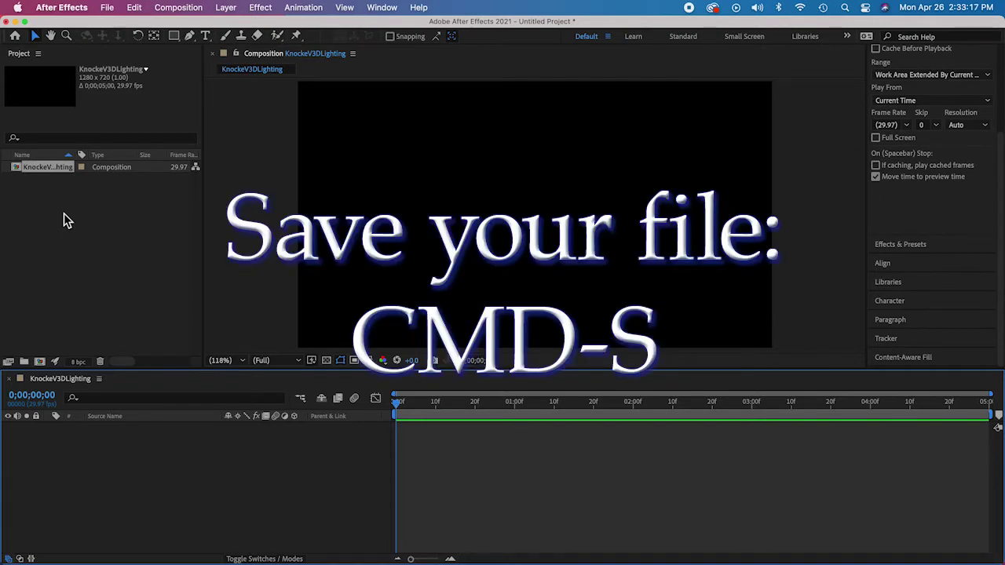
pyautogui.press('super+s')
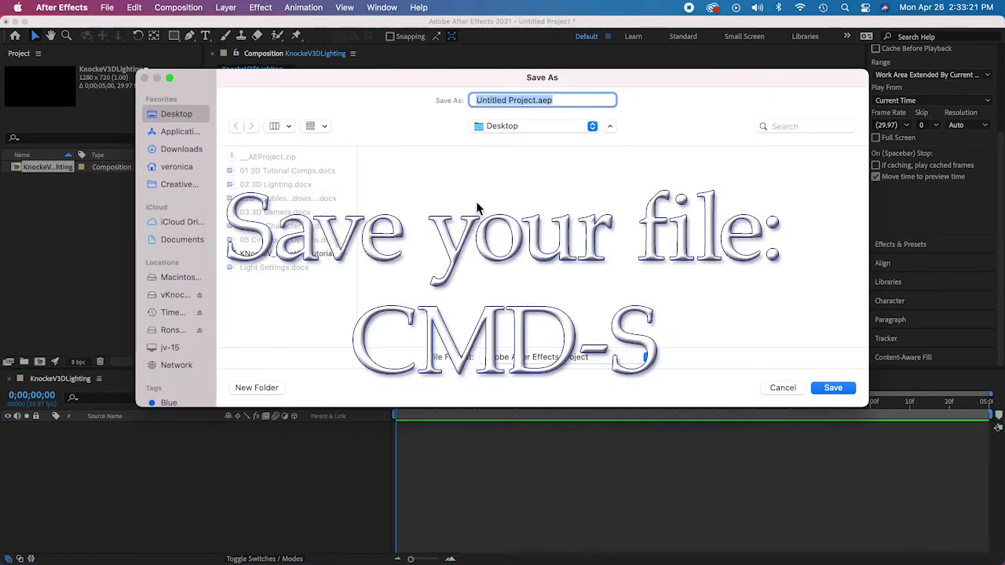
pyautogui.click(276, 255)
pyautogui.click(429, 158)
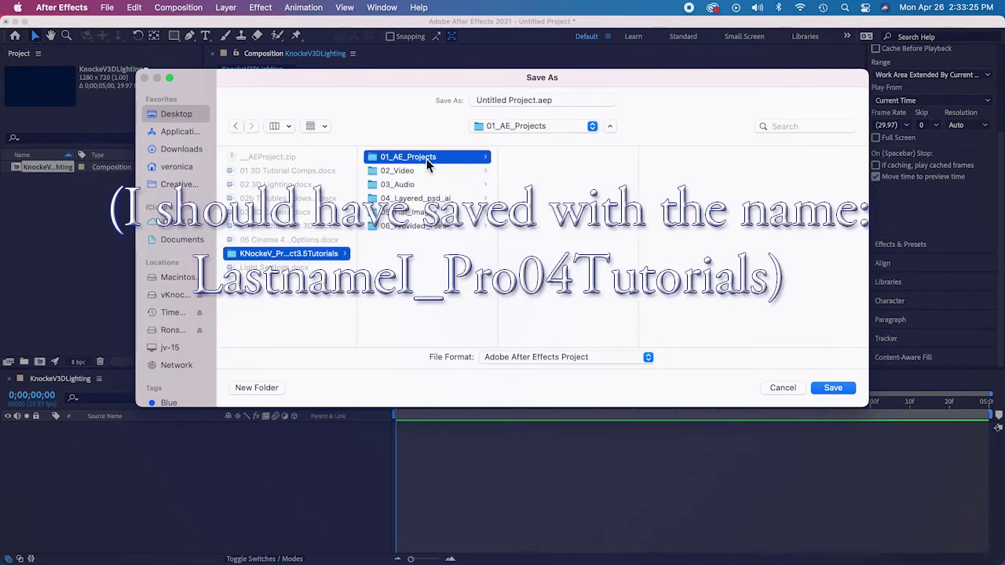
pyautogui.click(841, 386)
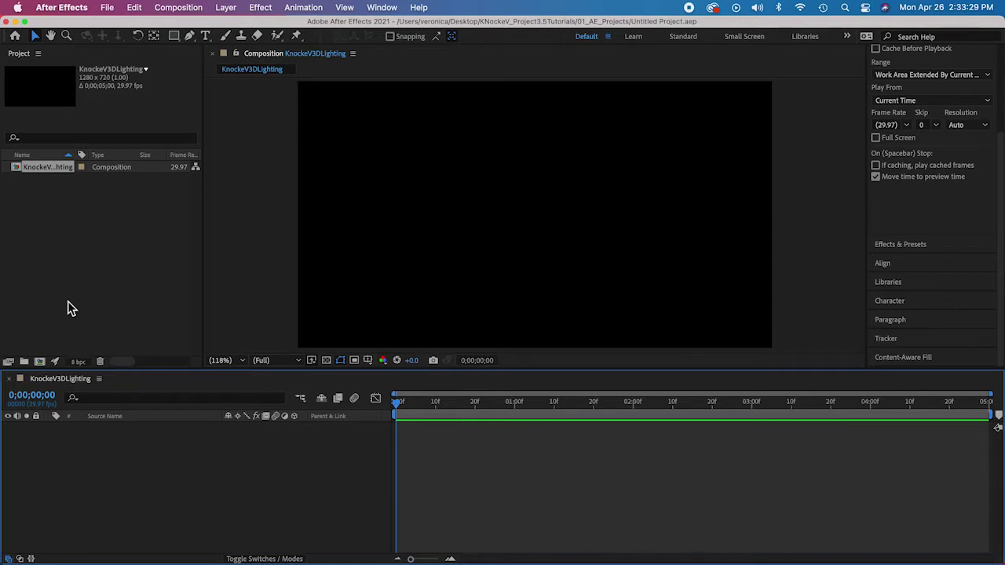
# Import Ocean.jpeg and sand.jpeg from the tutorial folder's 05_Flat_Images subfolder as footage and save the project.
pyautogui.rightClick(60, 243)
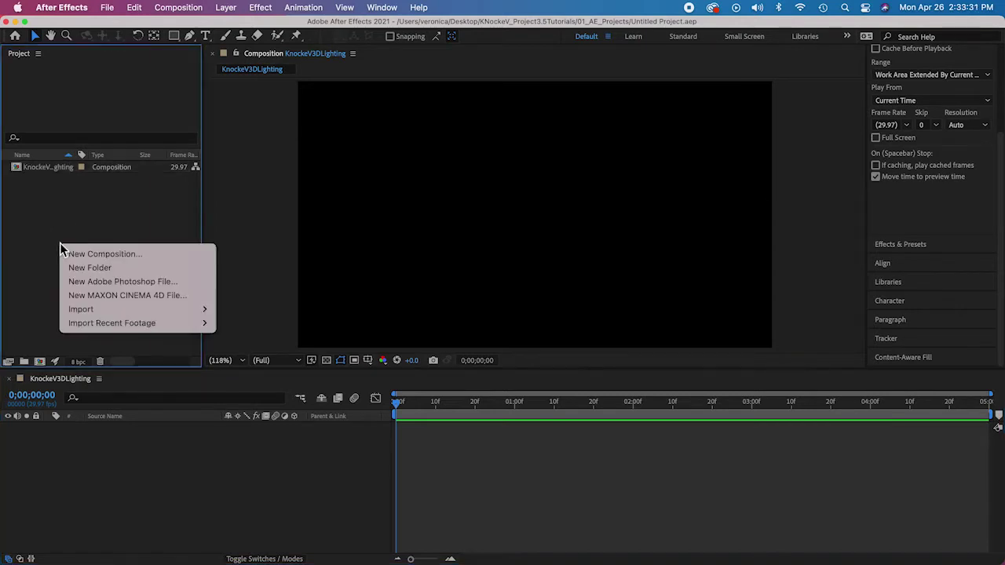
pyautogui.moveTo(197, 315)
pyautogui.click(232, 310)
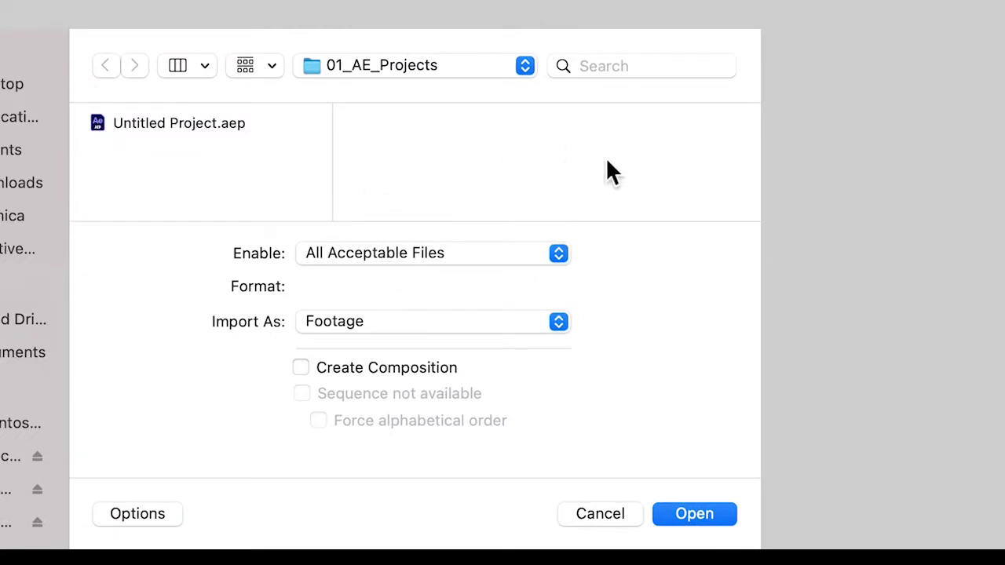
pyautogui.click(518, 66)
pyautogui.click(392, 93)
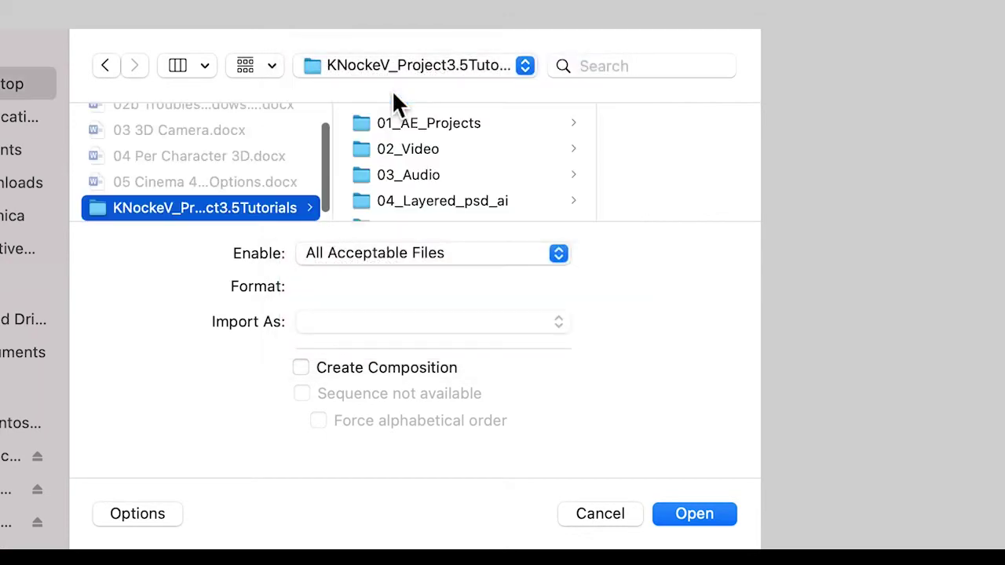
pyautogui.scroll(-2, 444, 171)
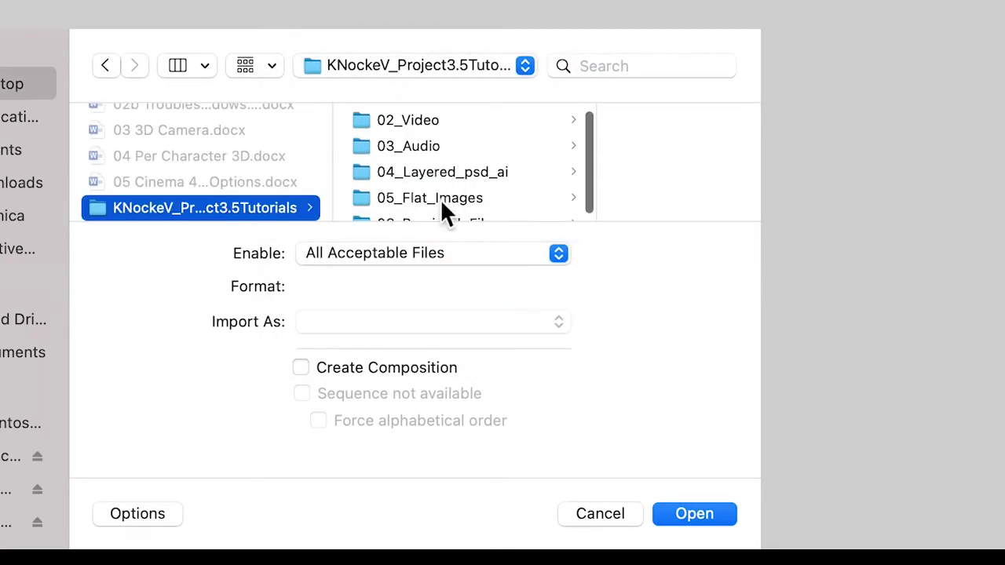
pyautogui.click(441, 198)
pyautogui.moveTo(654, 177); pyautogui.dragTo(570, 118)
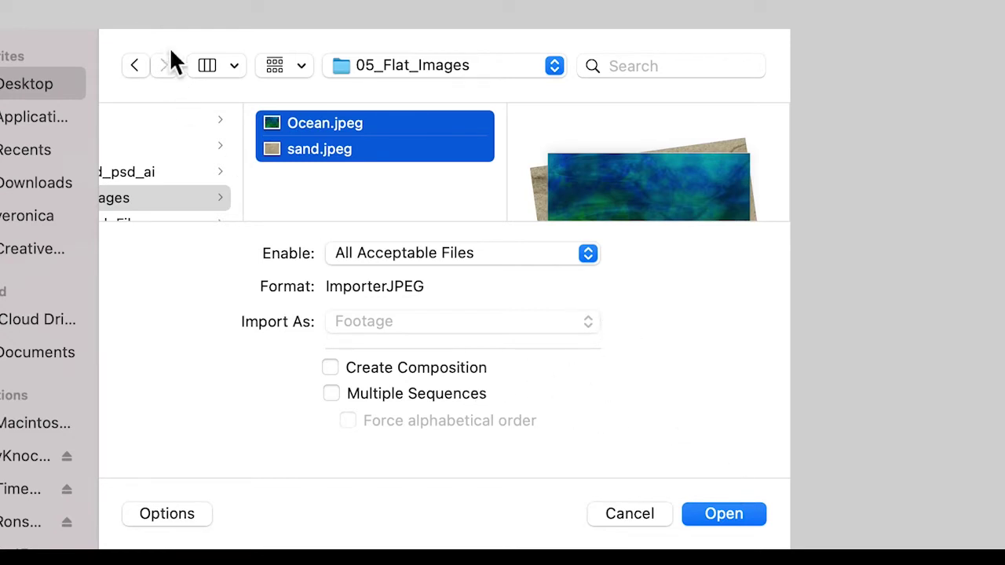
pyautogui.click(738, 516)
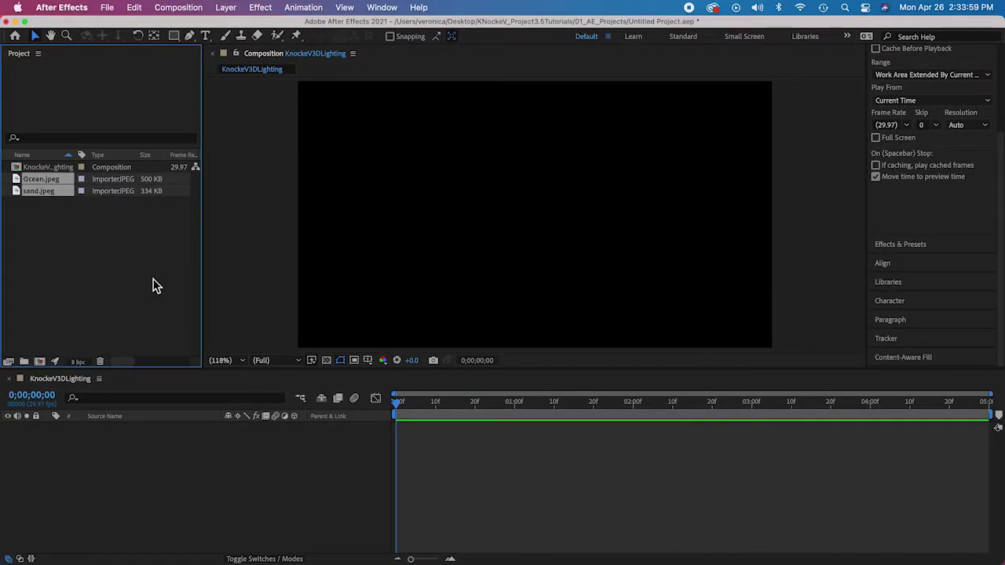
pyautogui.click(154, 285)
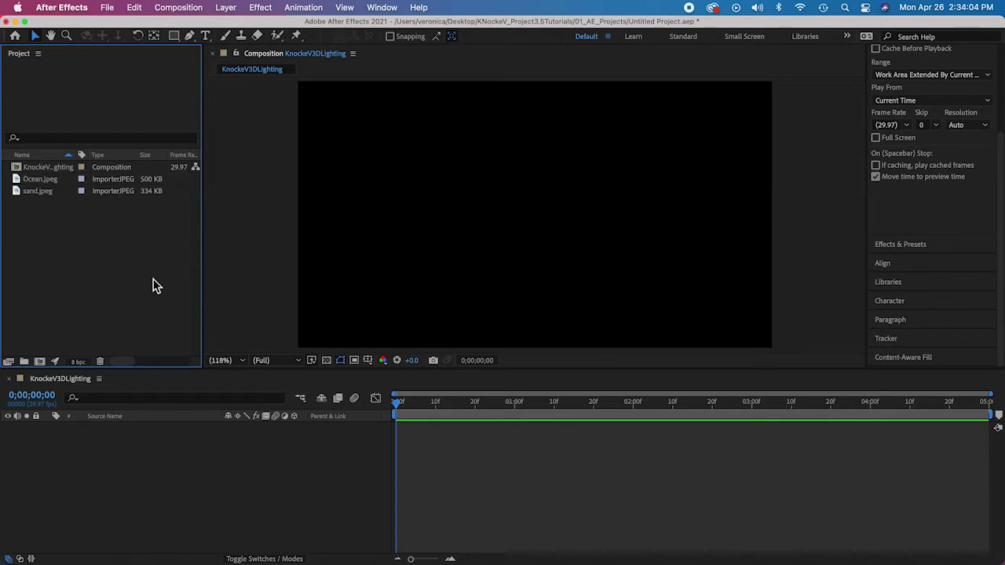
pyautogui.press('super+s')
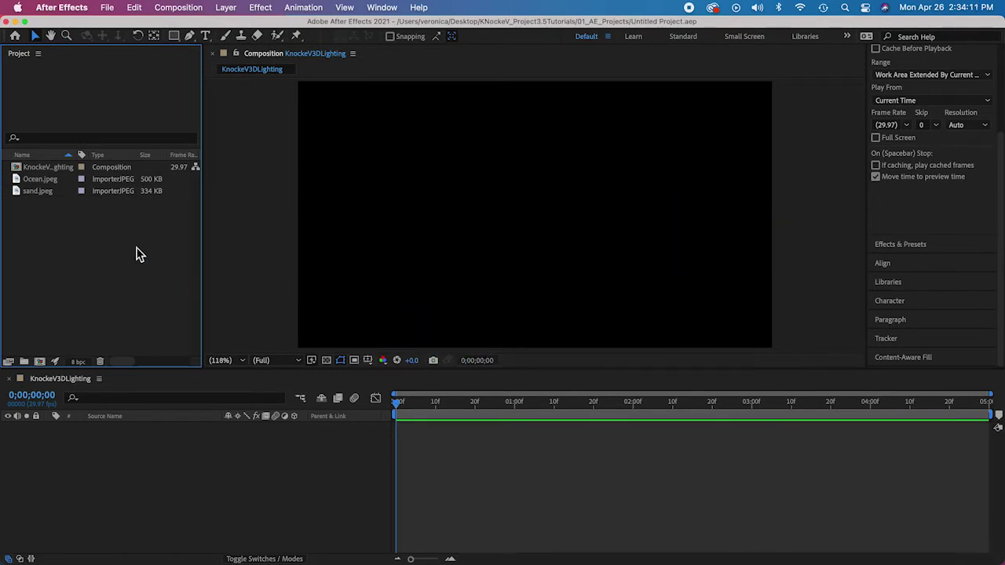
# Add Ocean.jpeg and sand.jpeg to the lighting composition's timeline, with Ocean.jpeg above sand.jpeg, and save the project.
pyautogui.moveTo(51, 215); pyautogui.dragTo(67, 466)
pyautogui.click(172, 480)
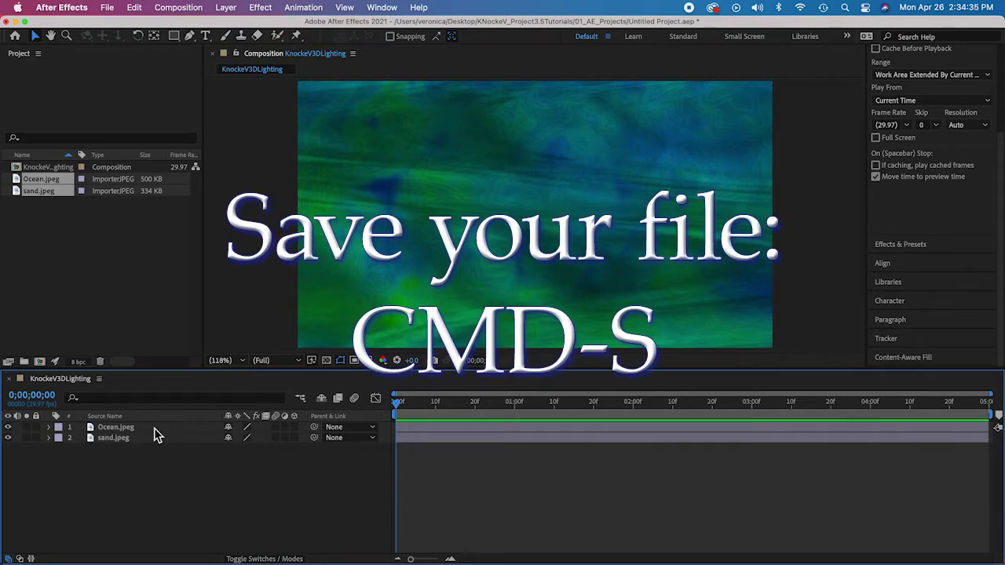
pyautogui.press('super+s')
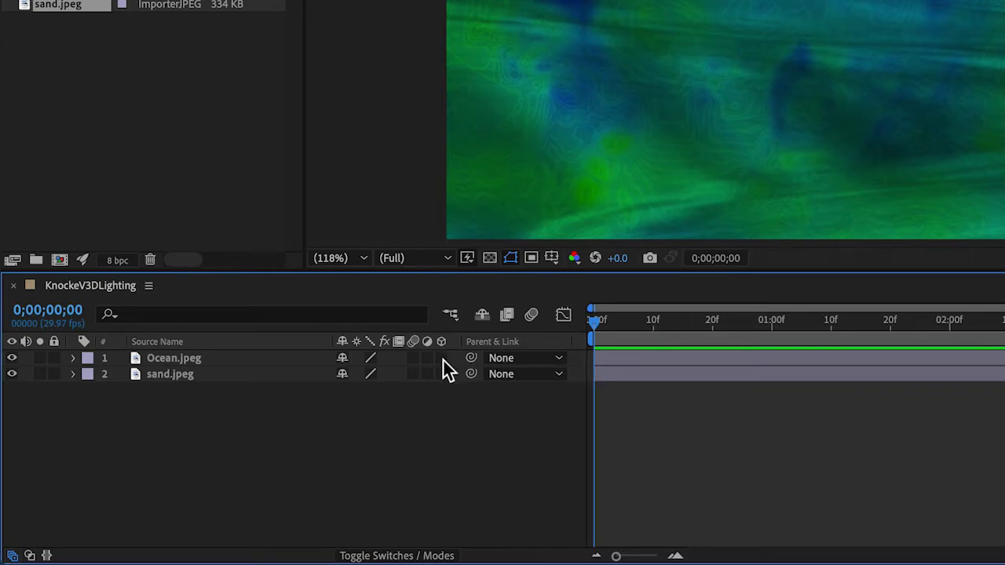
# Make both image layers 3D and reveal the Ocean.jpeg layer's Position and Rotation properties.
pyautogui.moveTo(443, 359); pyautogui.dragTo(442, 371)
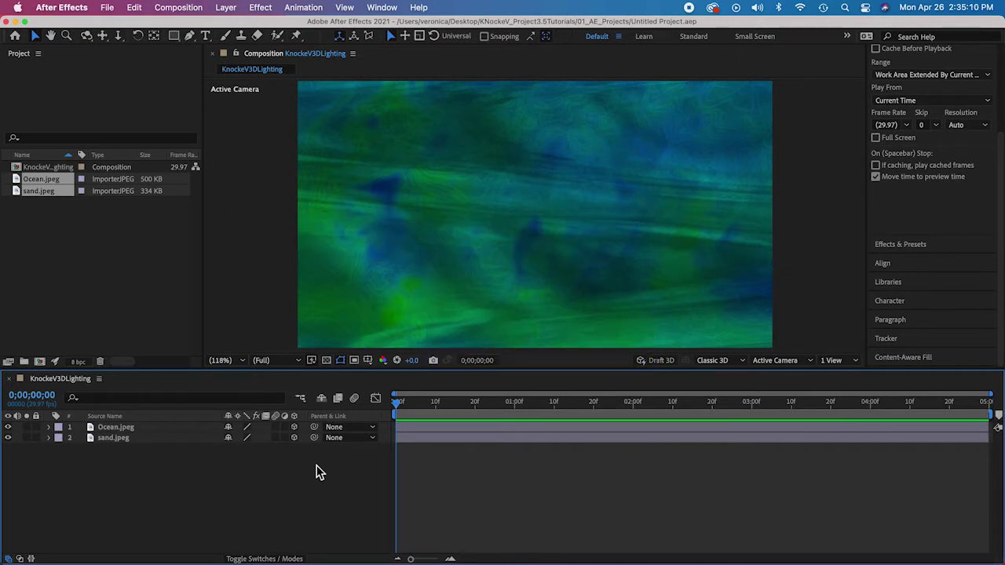
pyautogui.click(139, 428)
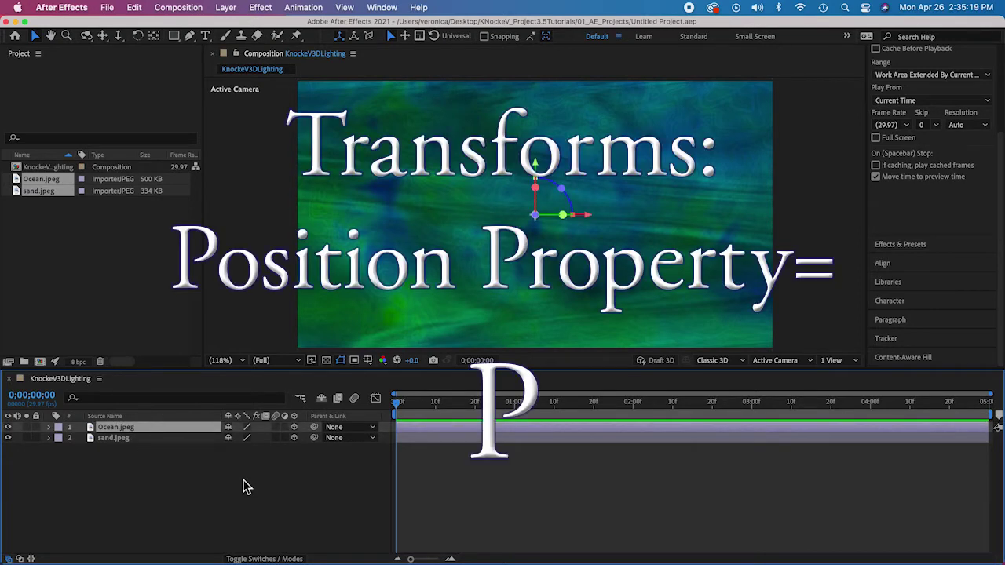
pyautogui.press('p')
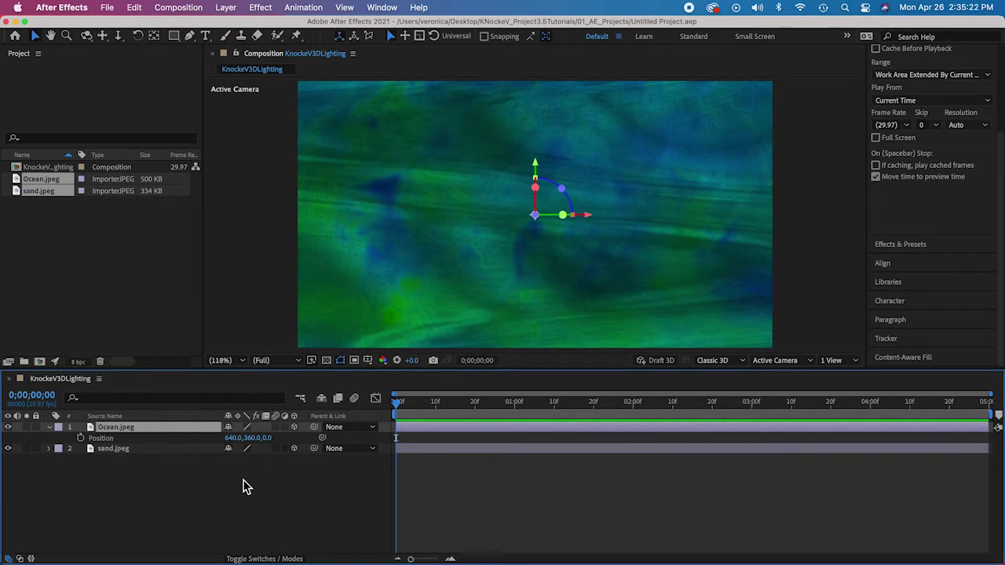
pyautogui.hotkey('shift', 'r')
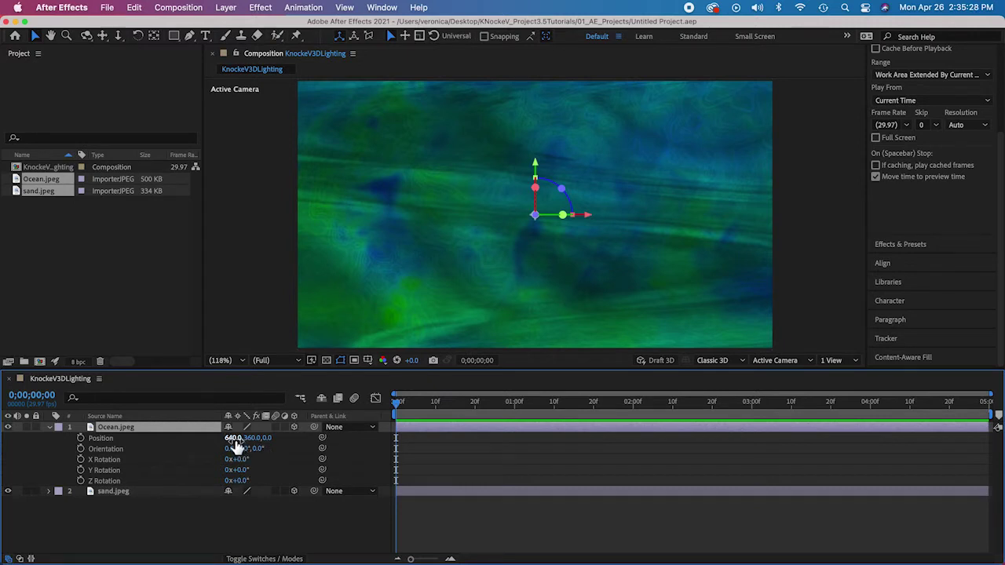
pyautogui.moveTo(252, 442)
pyautogui.mouseDown()
pyautogui.moveTo(233, 444)
pyautogui.moveTo(255, 444)
pyautogui.mouseUp()
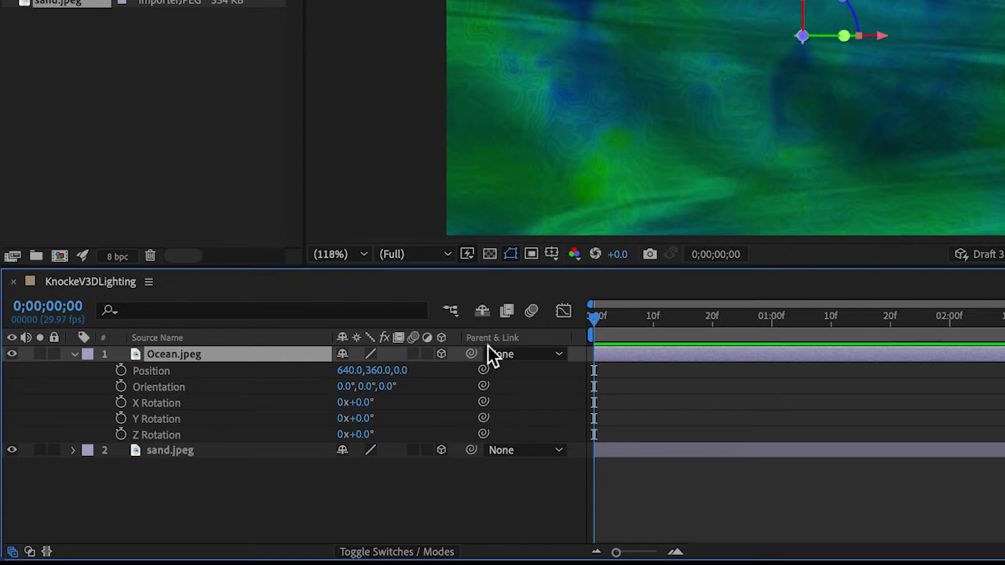
# Set the Ocean.jpeg layer's Z position to 444 and save the project.
pyautogui.click(401, 372)
pyautogui.write('444')
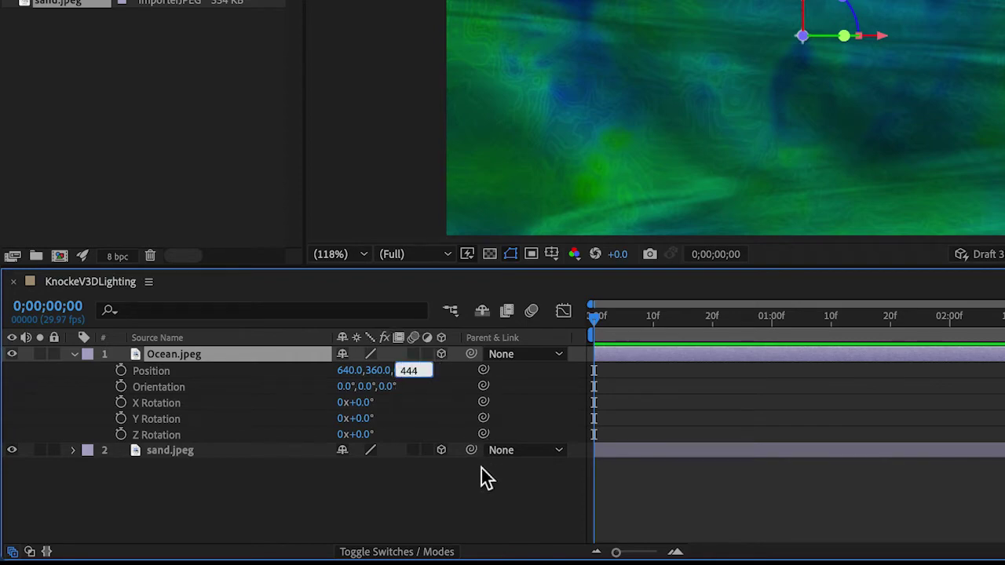
pyautogui.press('Return')
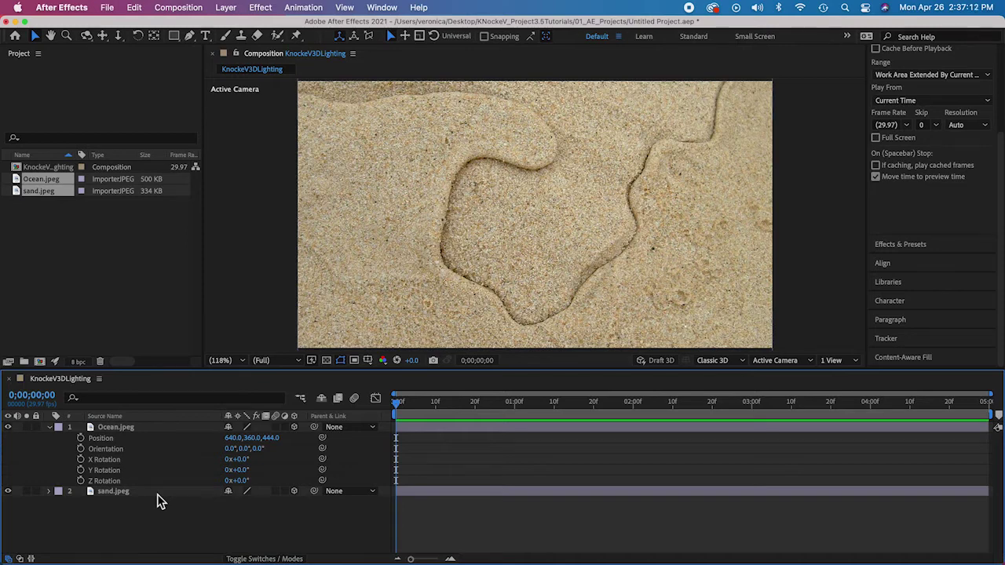
pyautogui.press('super+s')
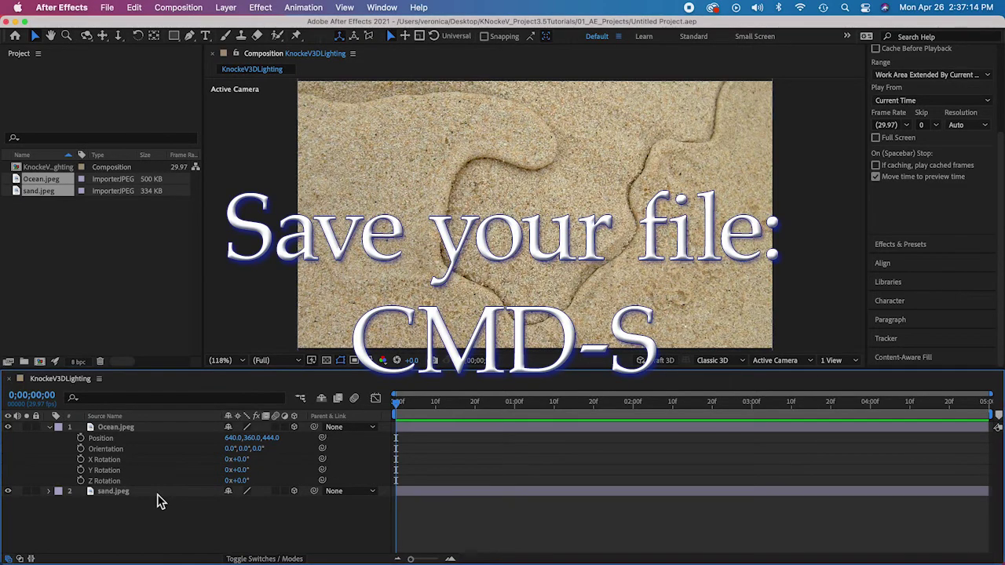
# Reveal the sand.jpeg layer's Position and Rotation properties and set its Y position to 720 and Z position to 100.
pyautogui.click(157, 500)
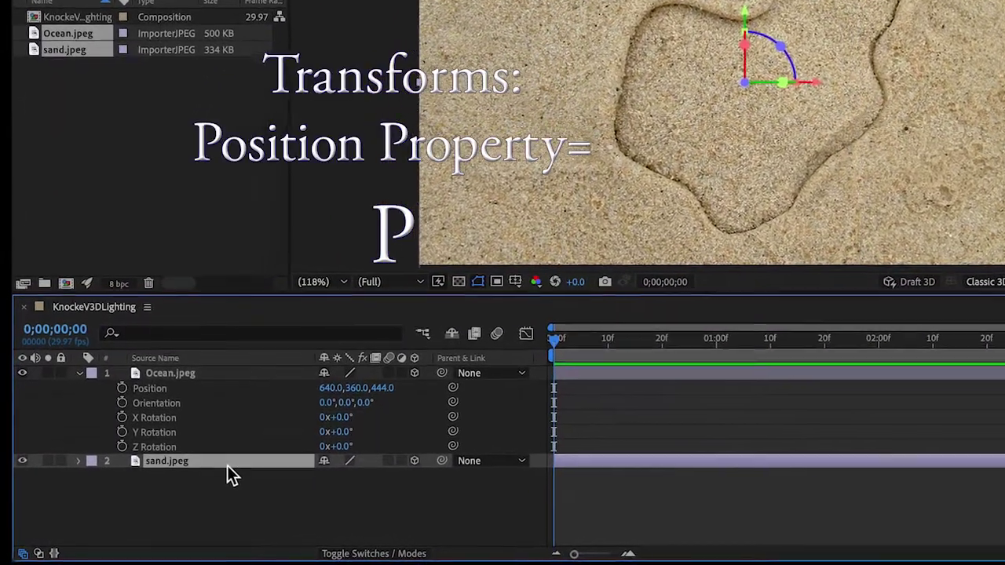
pyautogui.press('p')
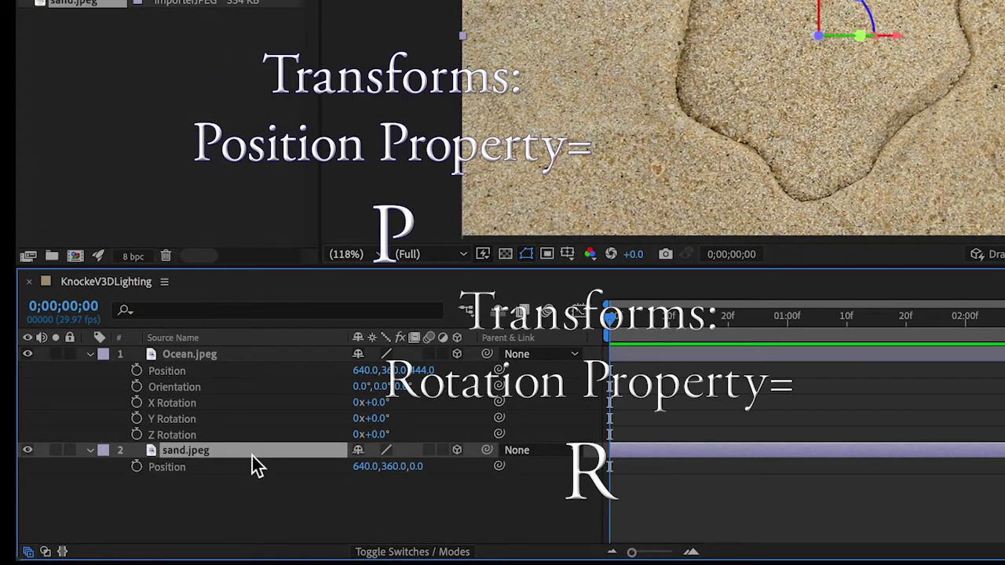
pyautogui.hotkey('shift', 'r')
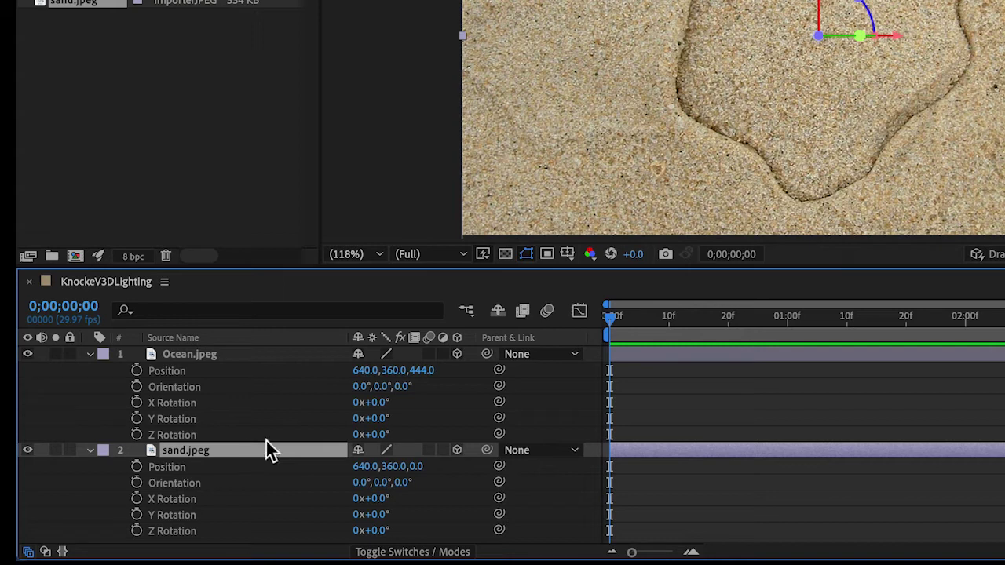
pyautogui.click(390, 471)
pyautogui.write('72')
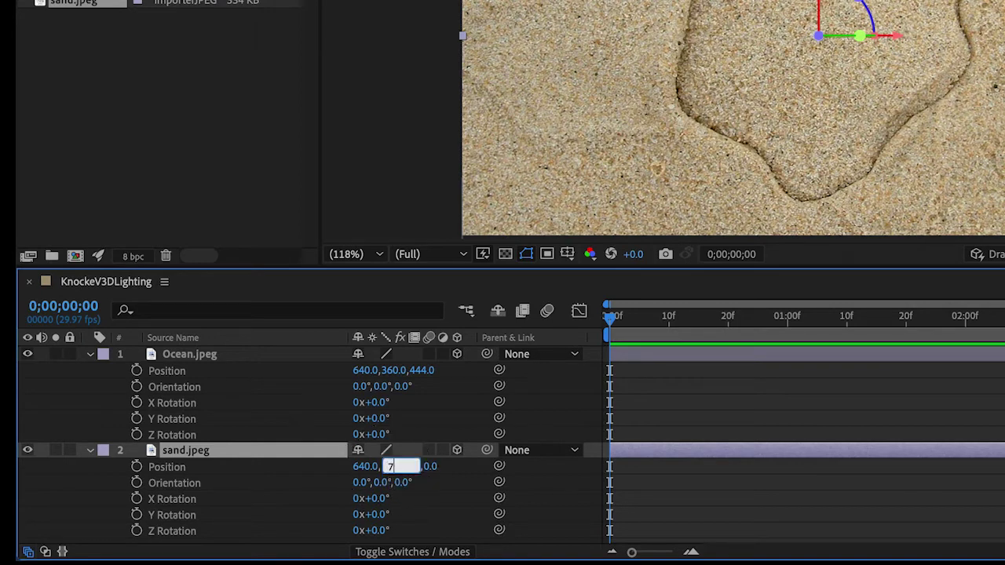
pyautogui.write('0')
pyautogui.click(447, 471)
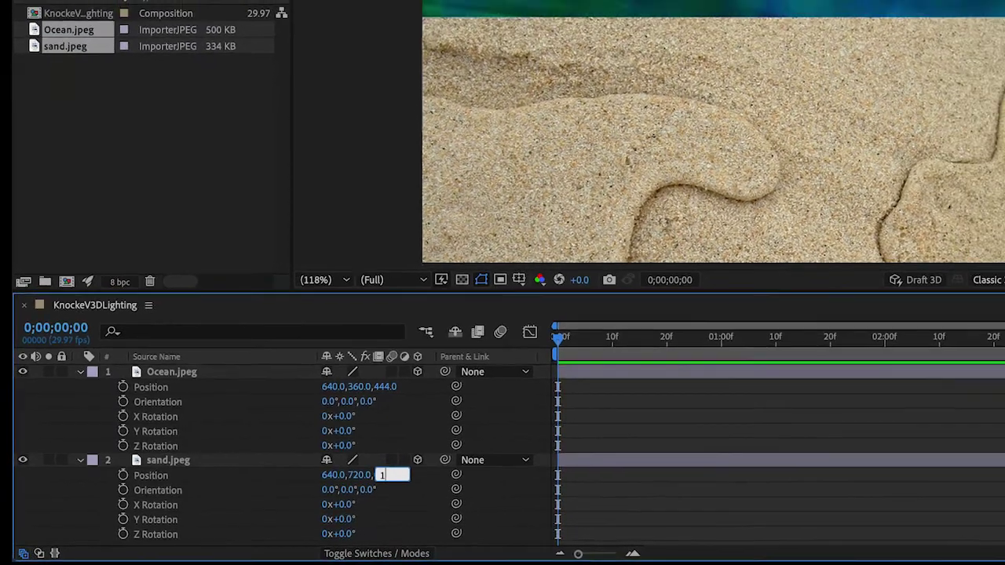
pyautogui.write('100')
pyautogui.click(303, 511)
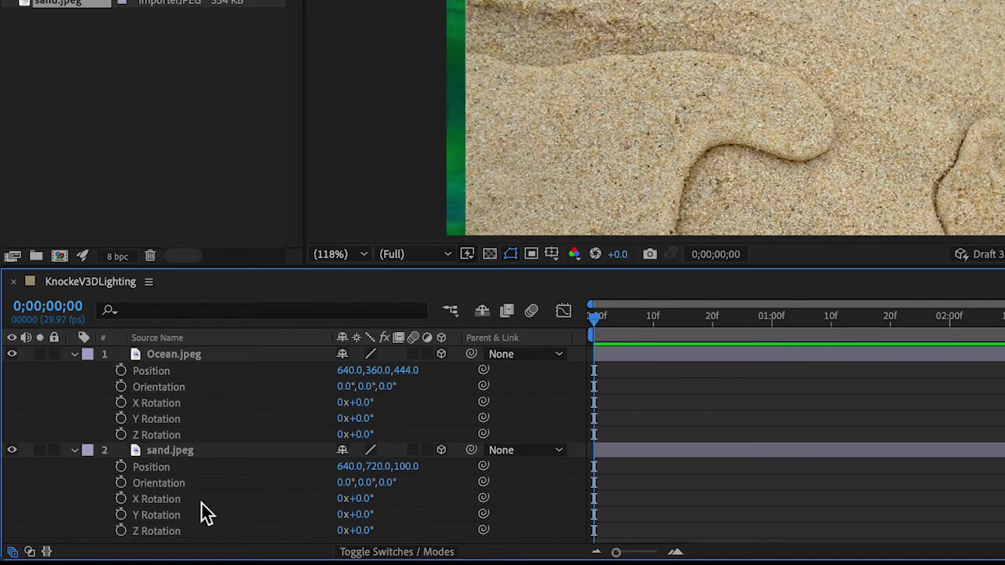
# Set the sand.jpeg layer's X Rotation to 90° and deselect the layer.
pyautogui.click(361, 500)
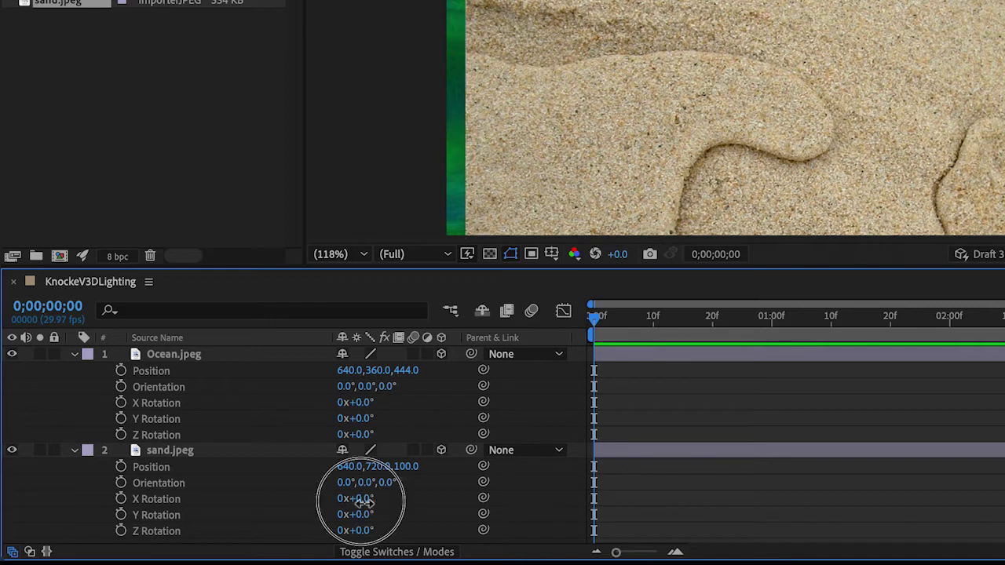
pyautogui.write('90')
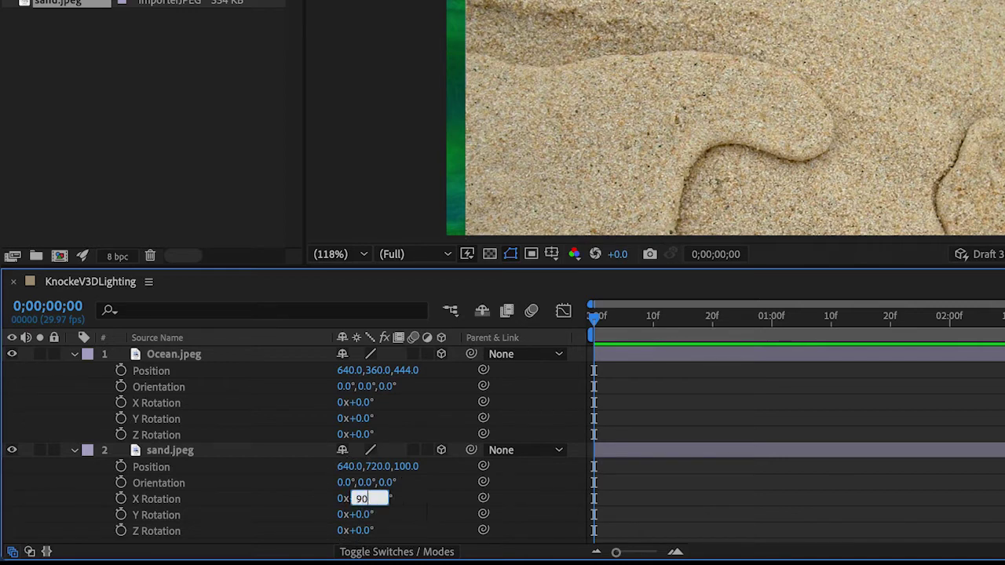
pyautogui.press('Return')
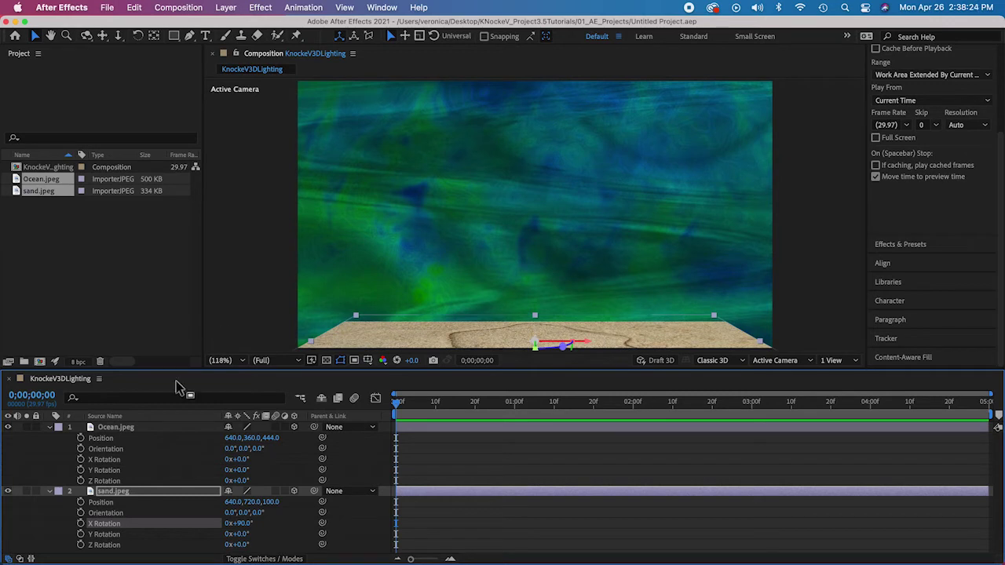
pyautogui.click(34, 457)
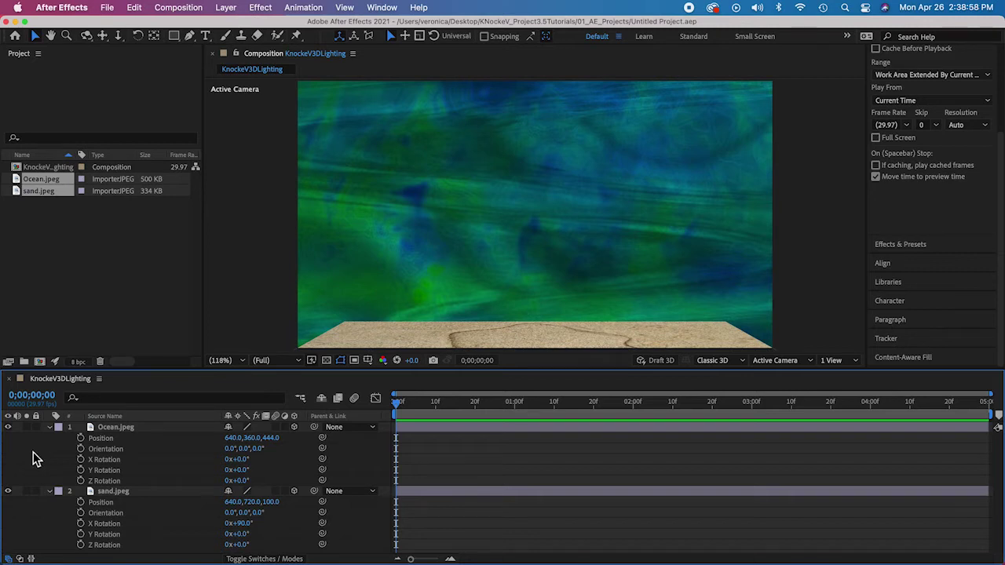
# Create a new empty text layer and set its font to Arial Bold at 100 px.
pyautogui.doubleClick(204, 36)
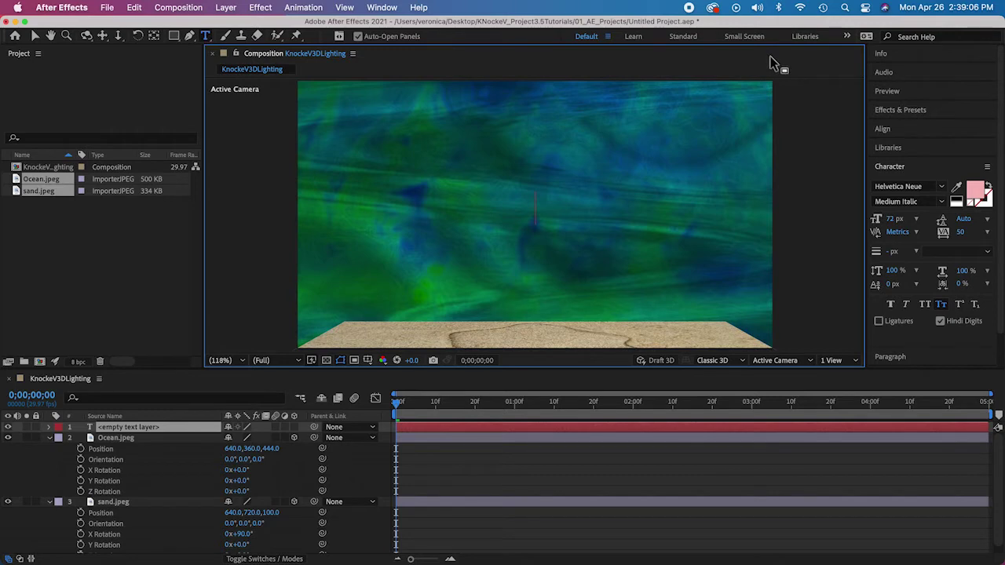
pyautogui.click(942, 192)
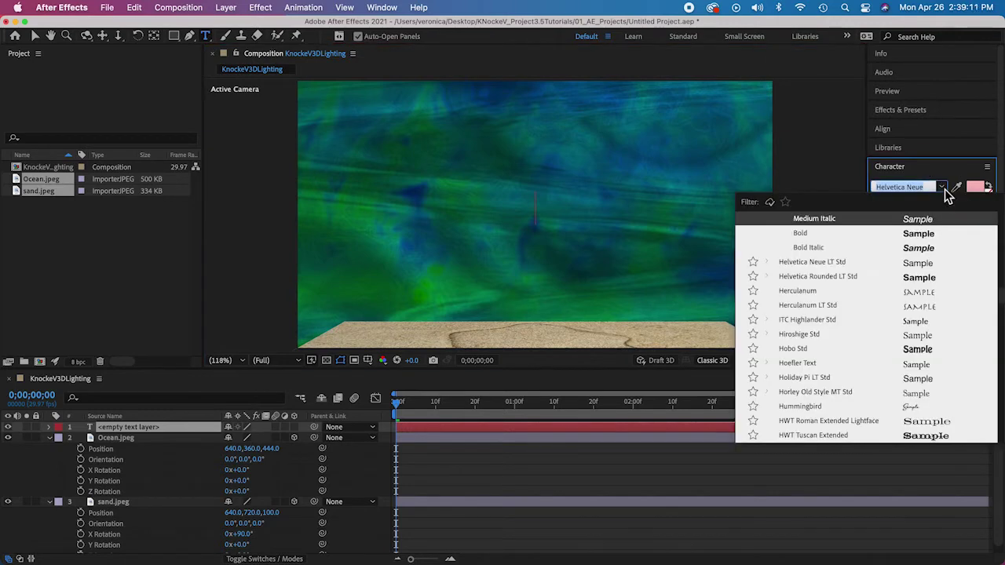
pyautogui.scroll(15, 911, 253)
pyautogui.scroll(15, 910, 252)
pyautogui.scroll(10, 909, 252)
pyautogui.scroll(5, 907, 248)
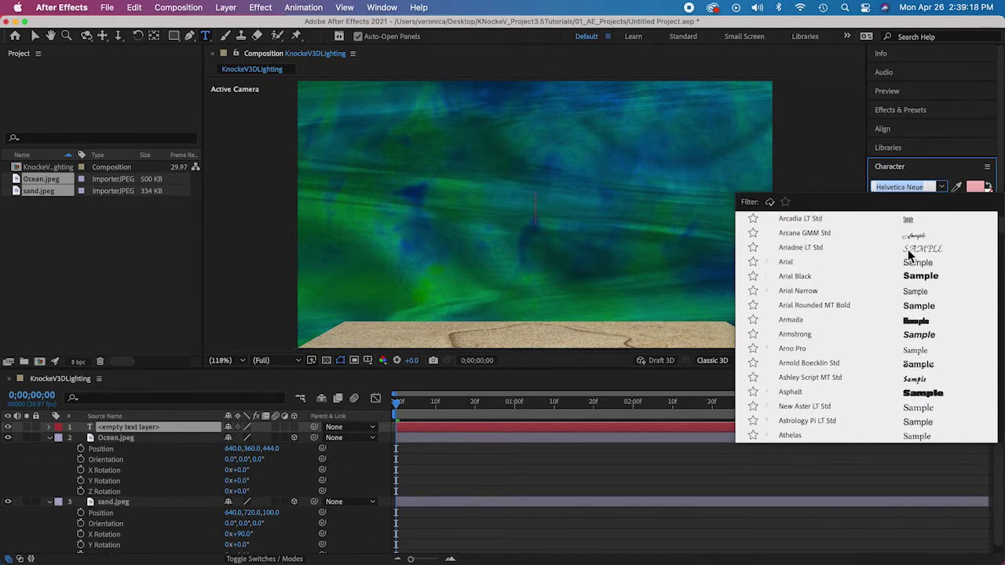
pyautogui.click(784, 263)
pyautogui.click(945, 205)
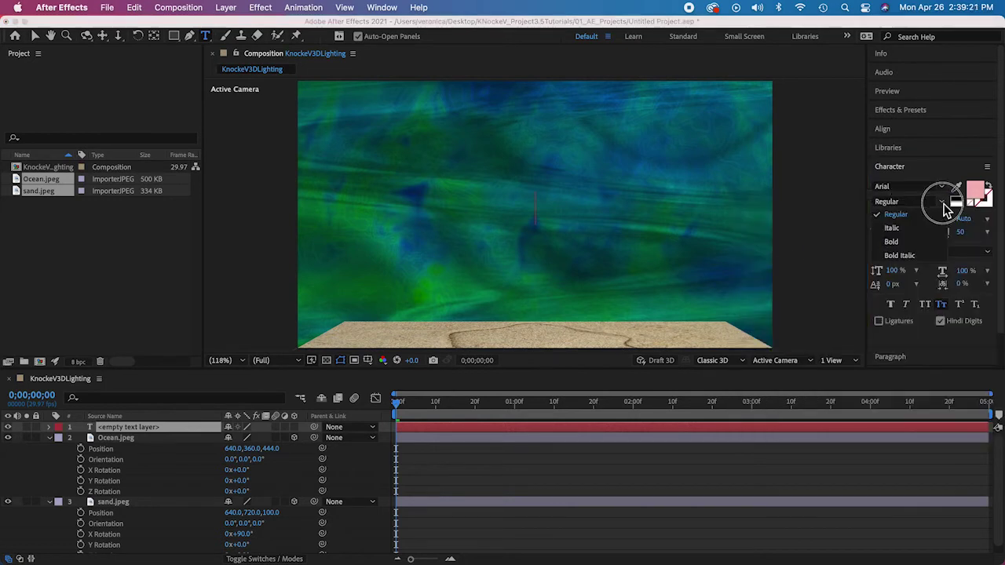
pyautogui.click(898, 246)
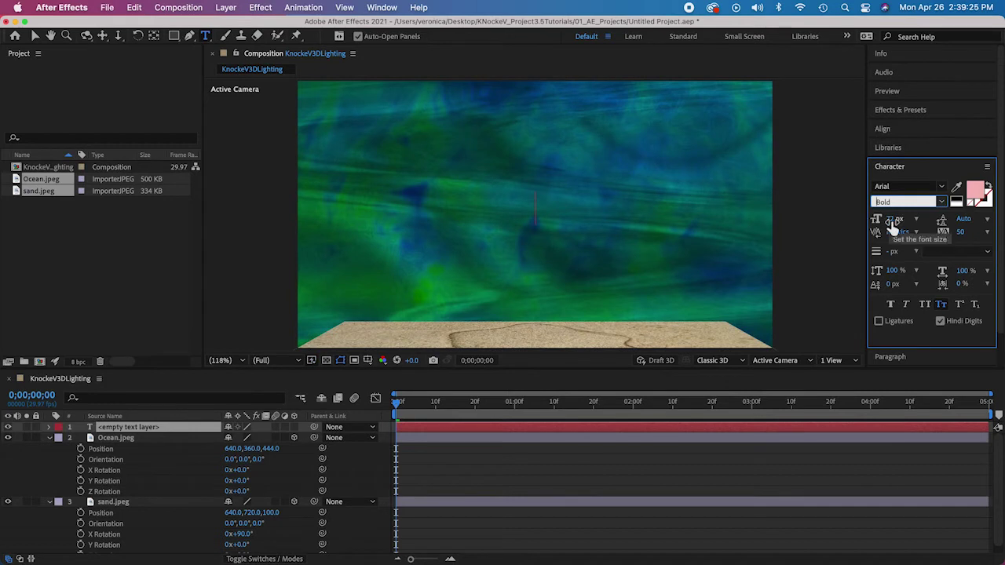
pyautogui.write('100')
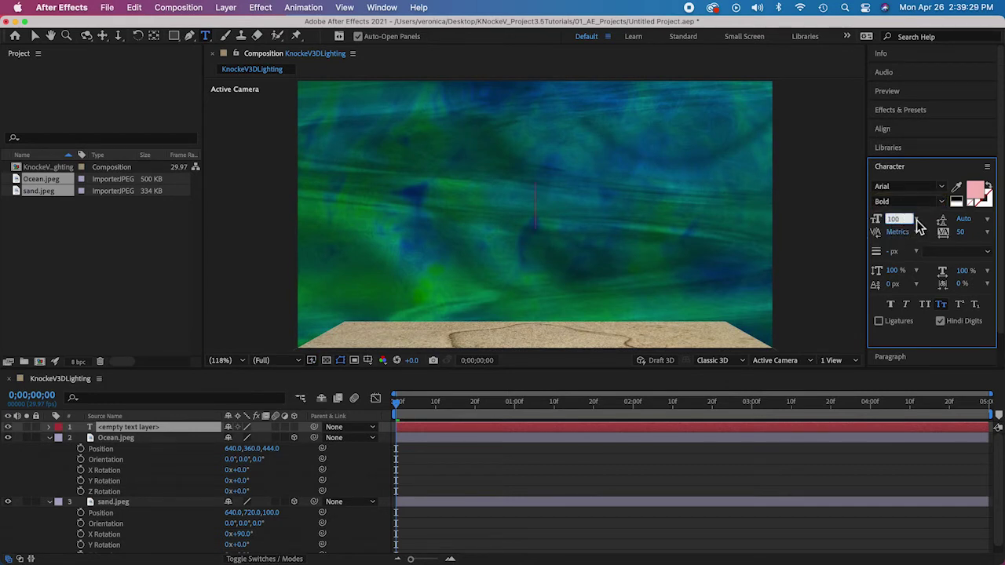
pyautogui.press('Return')
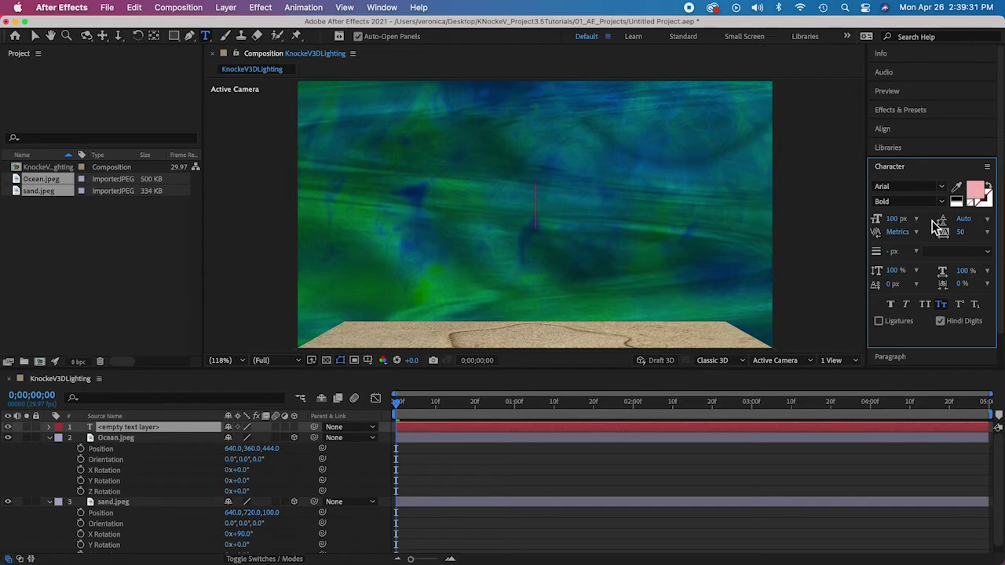
# Enter the person's first name in the empty text layer and remove the extra letter from its spelling.
pyautogui.scroll(-2, 936, 225)
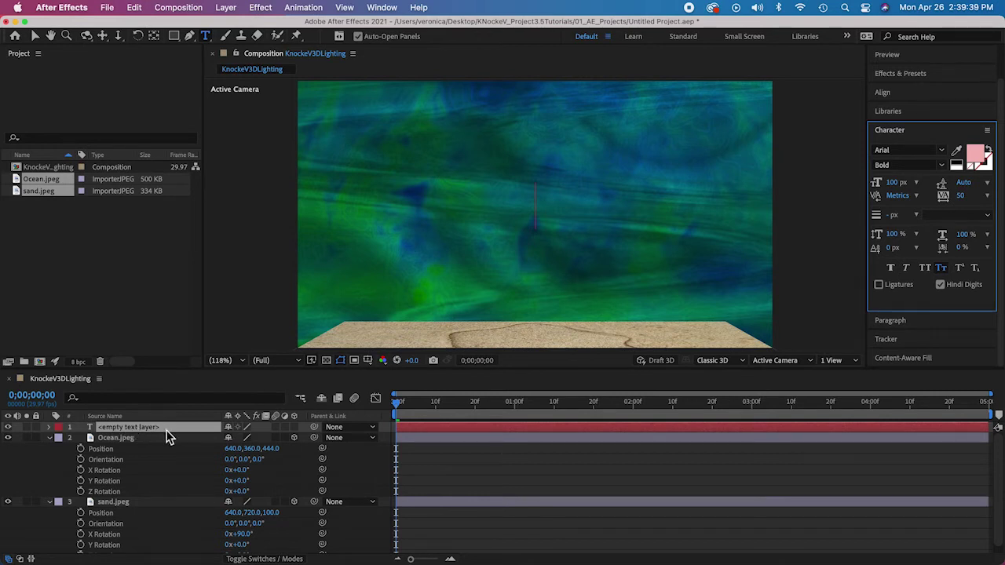
pyautogui.doubleClick(117, 426)
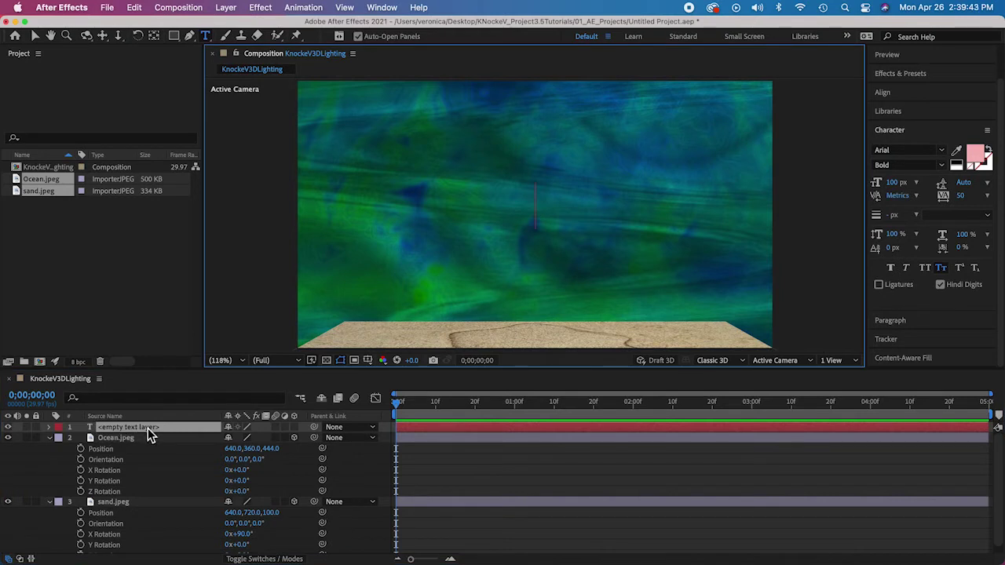
pyautogui.write('Ronnnie')
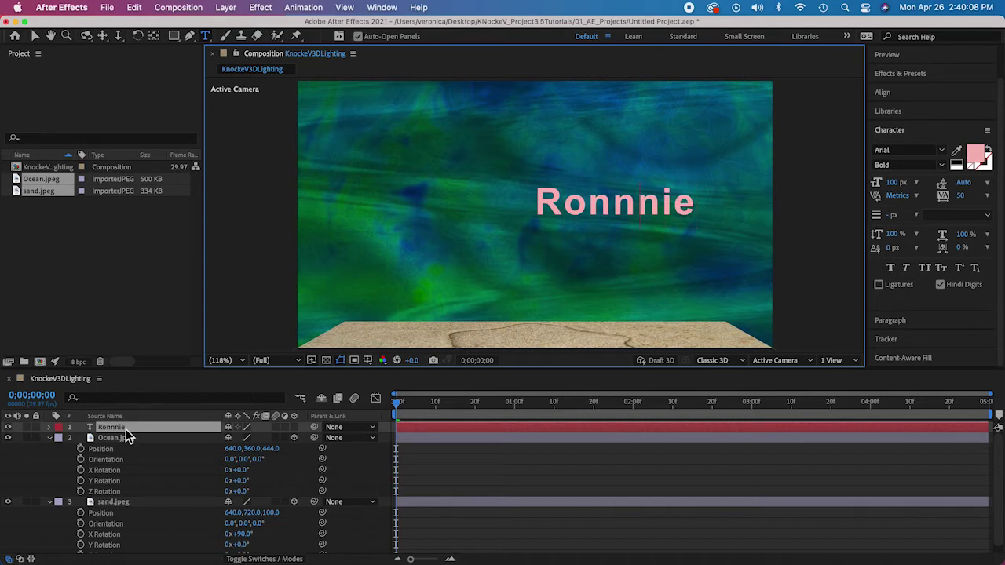
pyautogui.press('BackSpace')
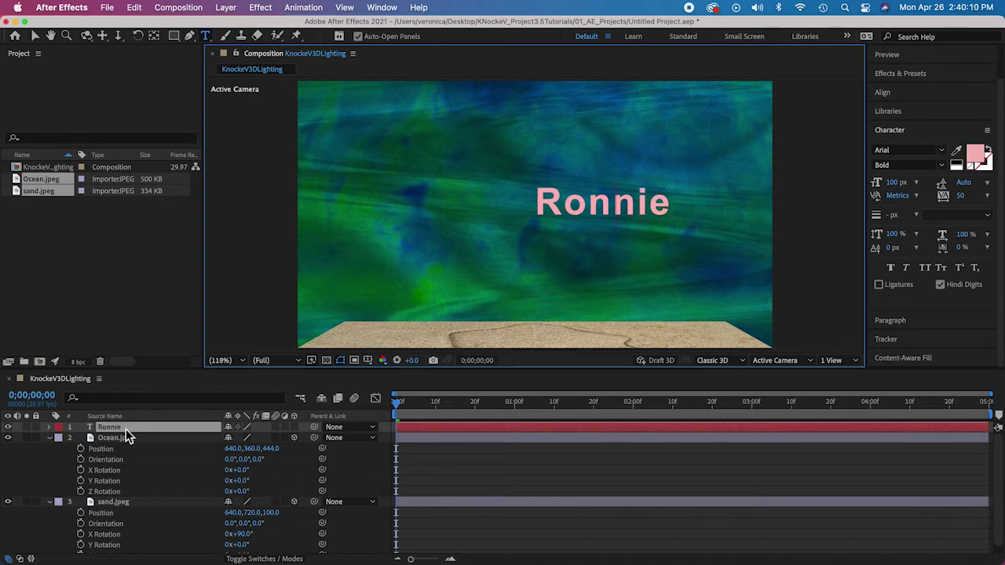
# Center-align the text of the name layer, deselect it and save the project.
pyautogui.doubleClick(606, 210)
pyautogui.click(885, 322)
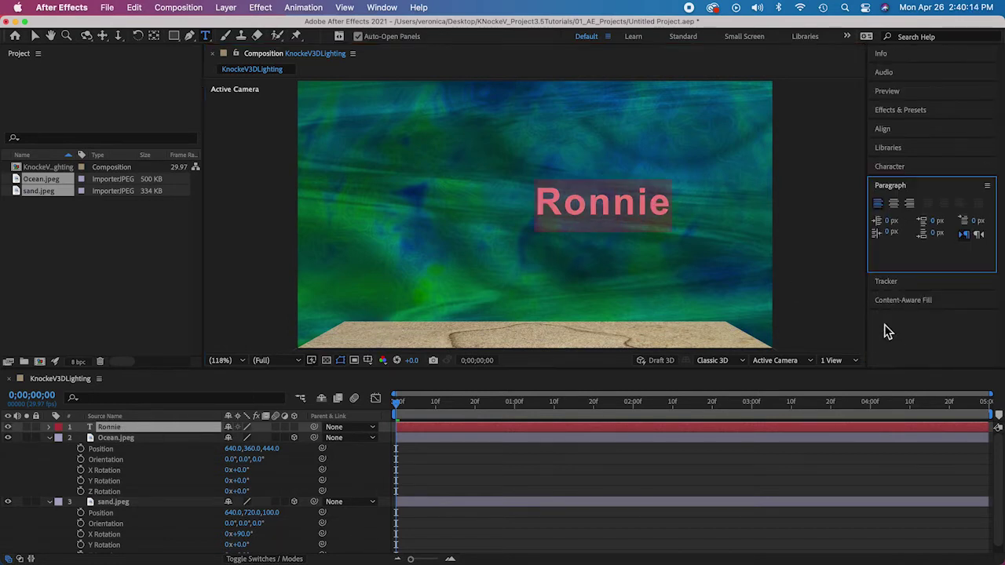
pyautogui.click(898, 204)
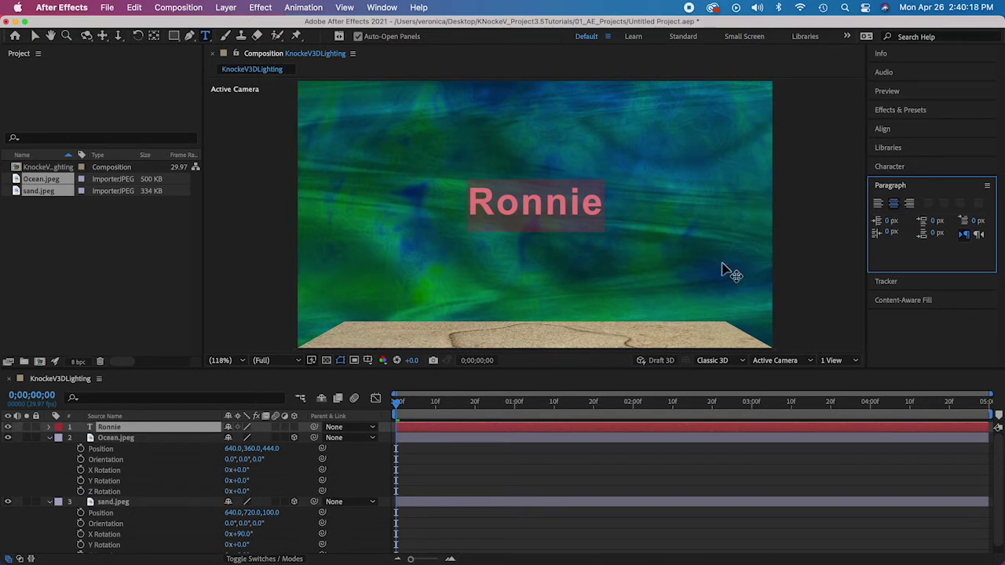
pyautogui.click(47, 478)
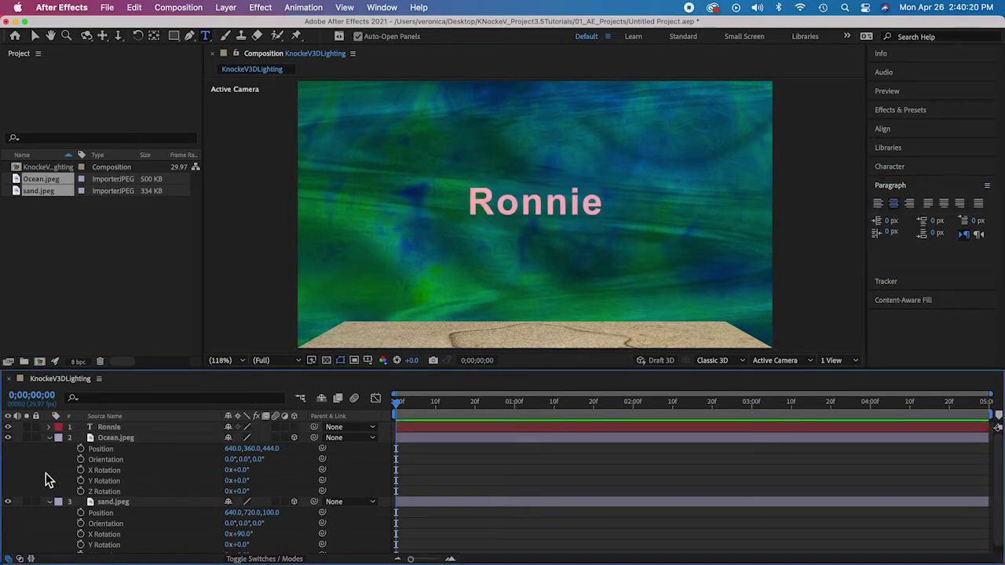
pyautogui.press('super+s')
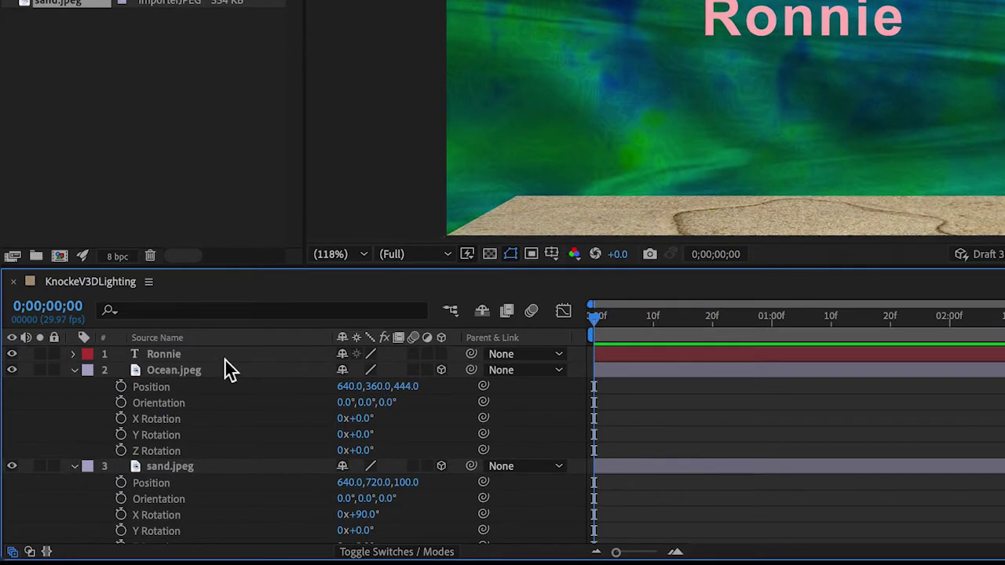
# Enable Per-character 3D on the text layer through its Animate options and deselect the layer.
pyautogui.click(163, 354)
pyautogui.click(74, 354)
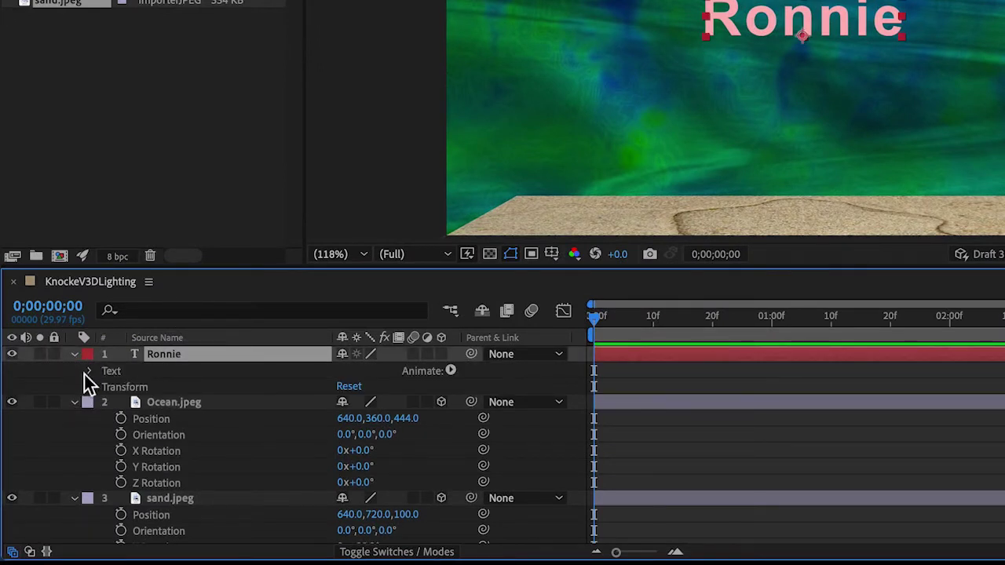
pyautogui.click(457, 370)
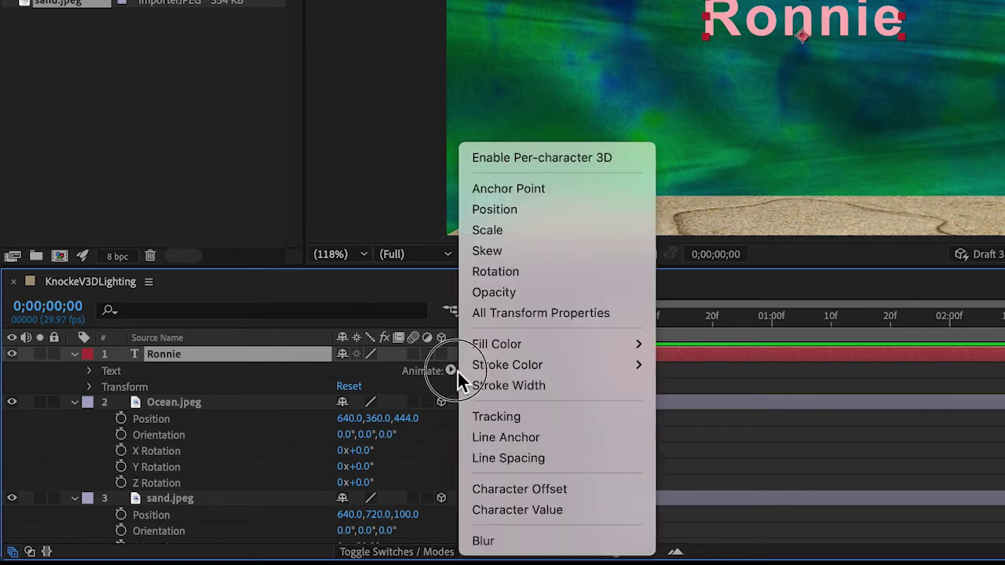
pyautogui.moveTo(464, 373)
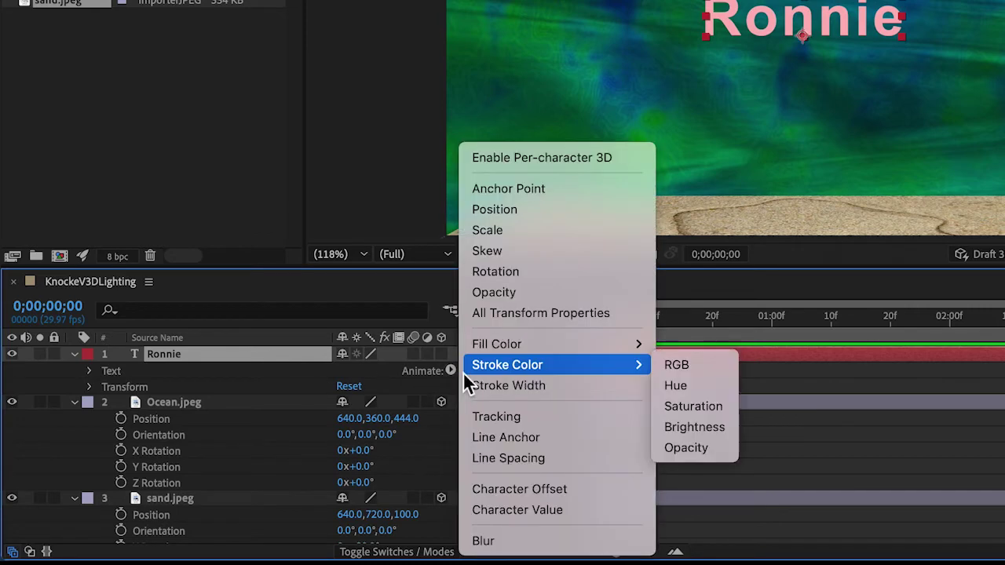
pyautogui.click(507, 155)
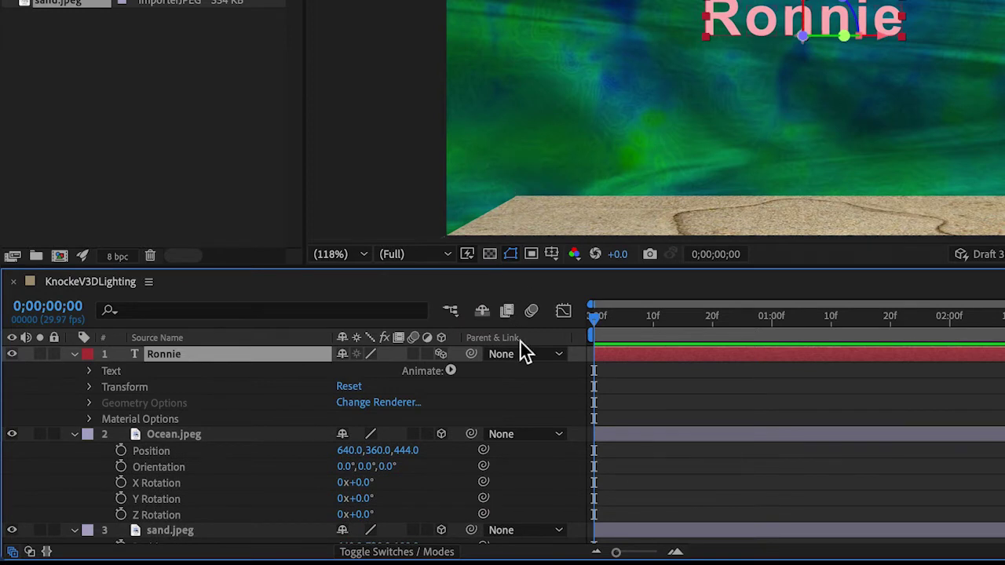
pyautogui.click(63, 393)
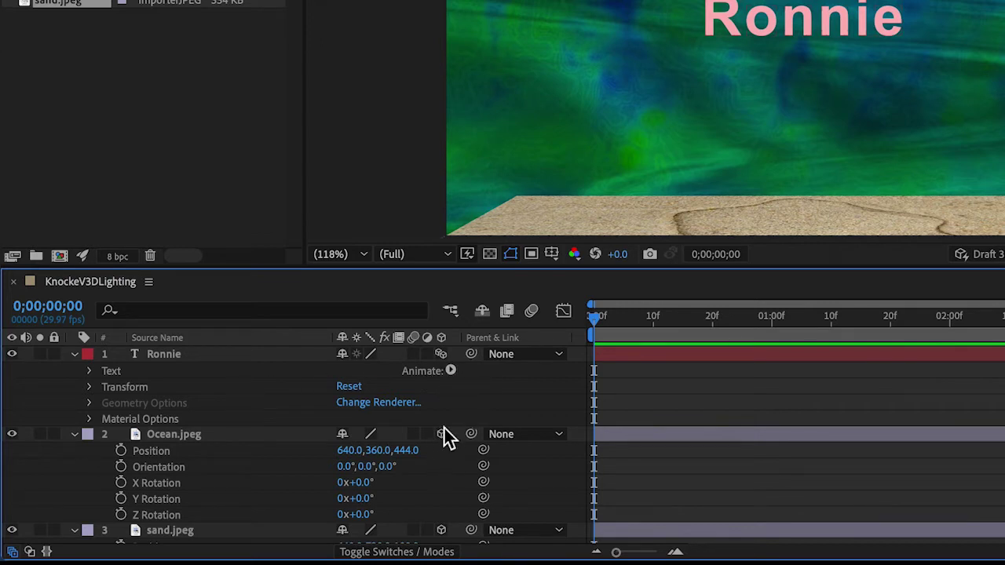
pyautogui.click(440, 354)
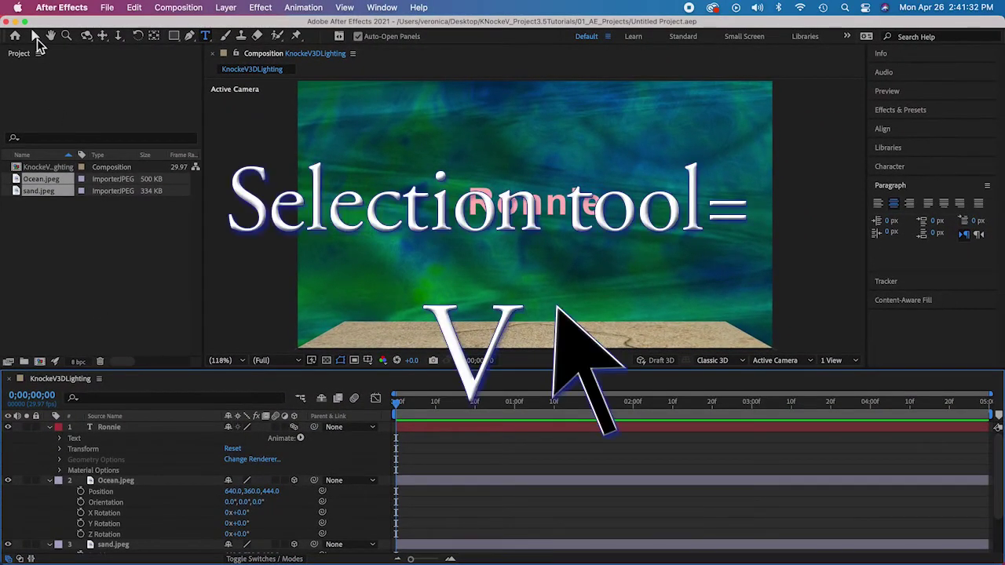
# Switch to the Selection tool and start a new light layer with light type Spot and a white color.
pyautogui.click(36, 38)
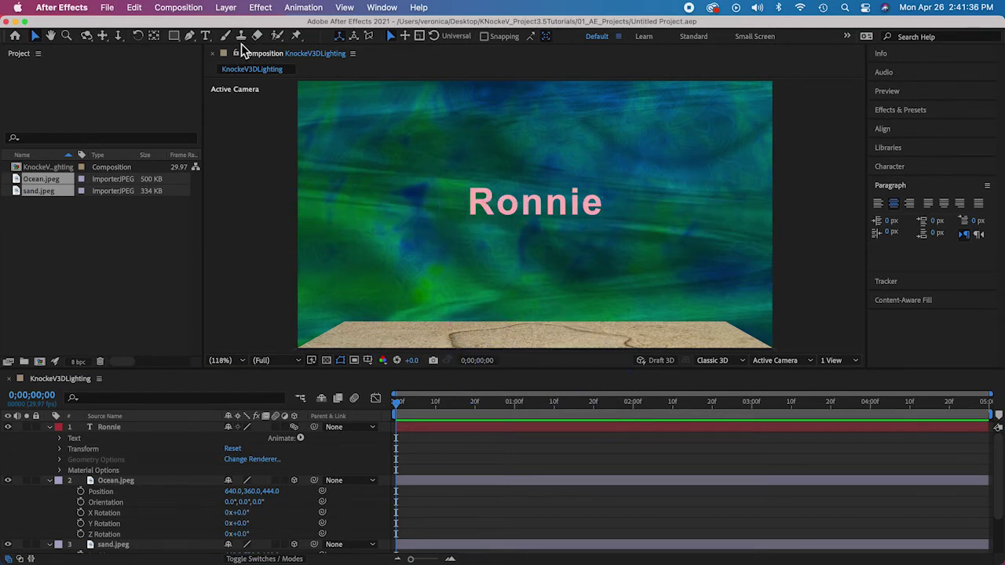
pyautogui.click(227, 10)
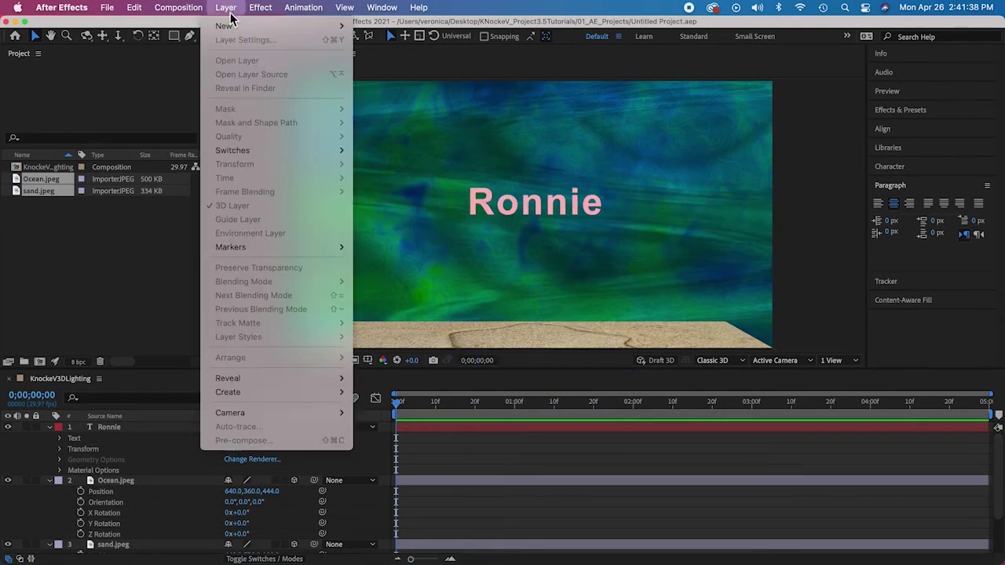
pyautogui.moveTo(232, 25)
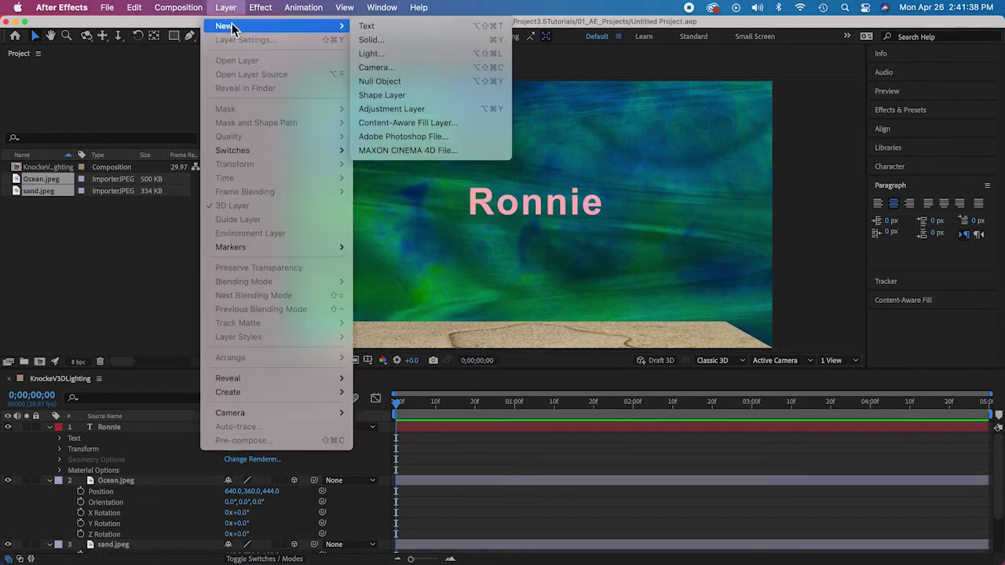
pyautogui.click(389, 55)
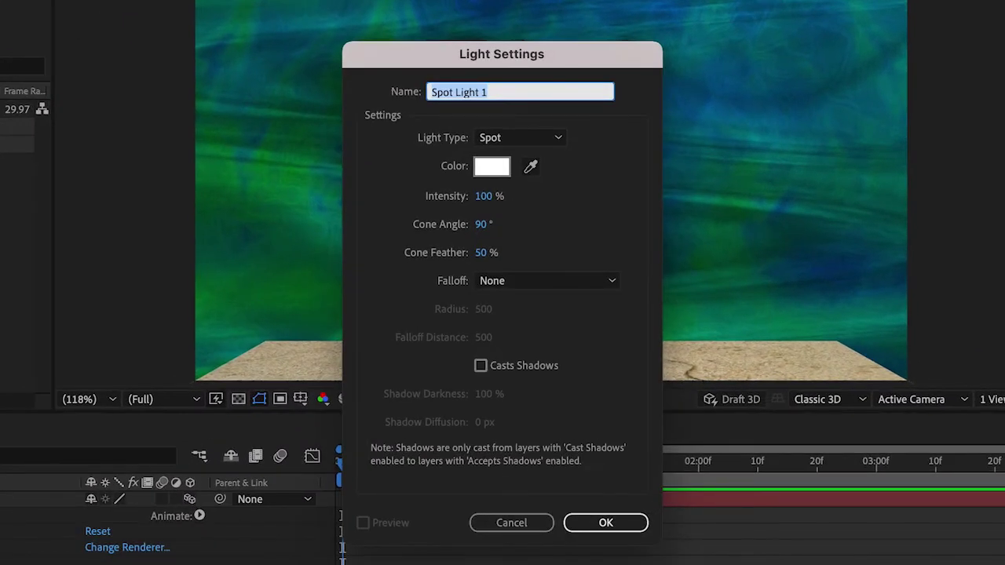
pyautogui.click(513, 141)
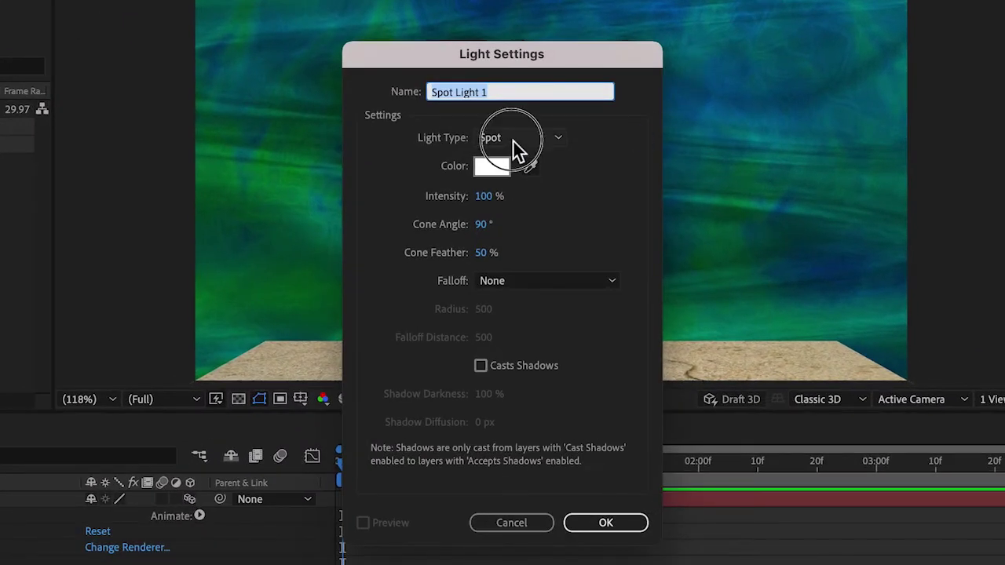
pyautogui.click(514, 179)
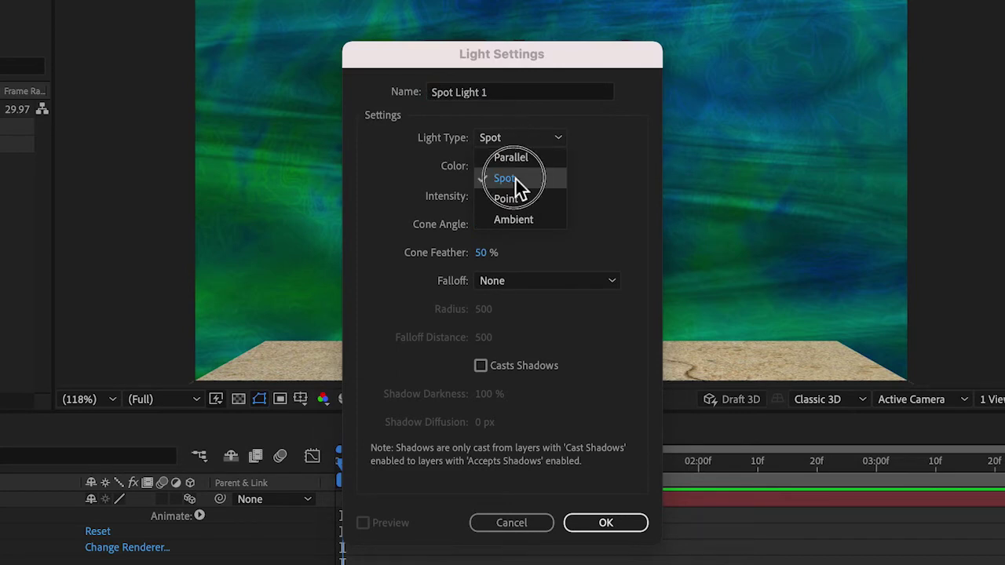
pyautogui.click(492, 174)
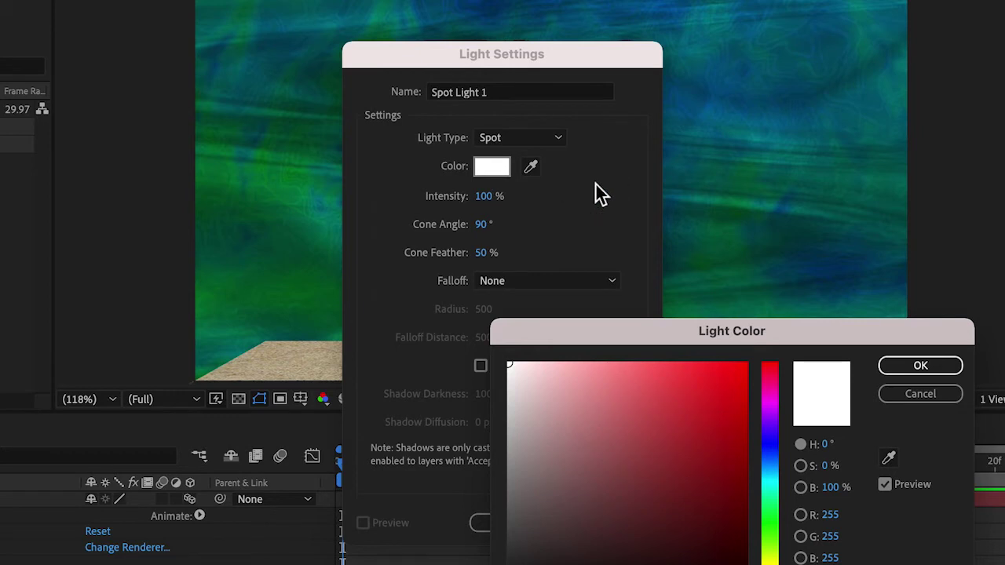
pyautogui.click(920, 365)
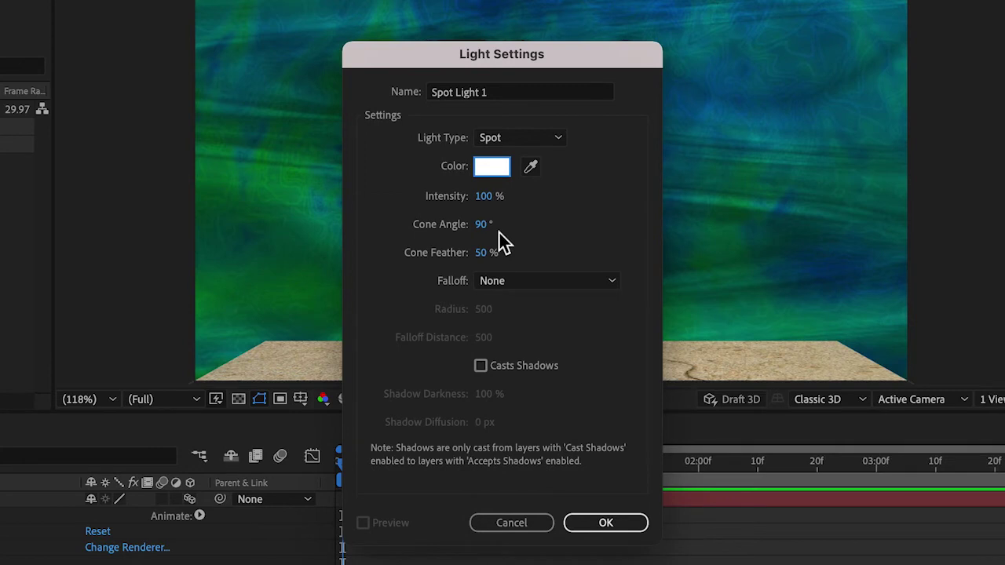
# Set the spot light's intensity to 80% with Casts Shadows enabled, create the light and save the project.
pyautogui.click(487, 196)
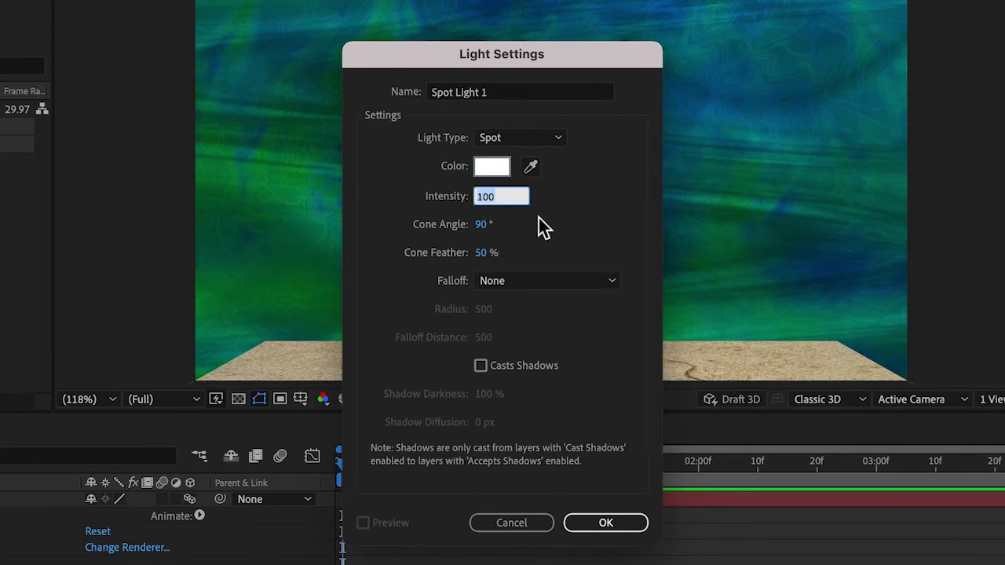
pyautogui.write('80')
pyautogui.click(556, 225)
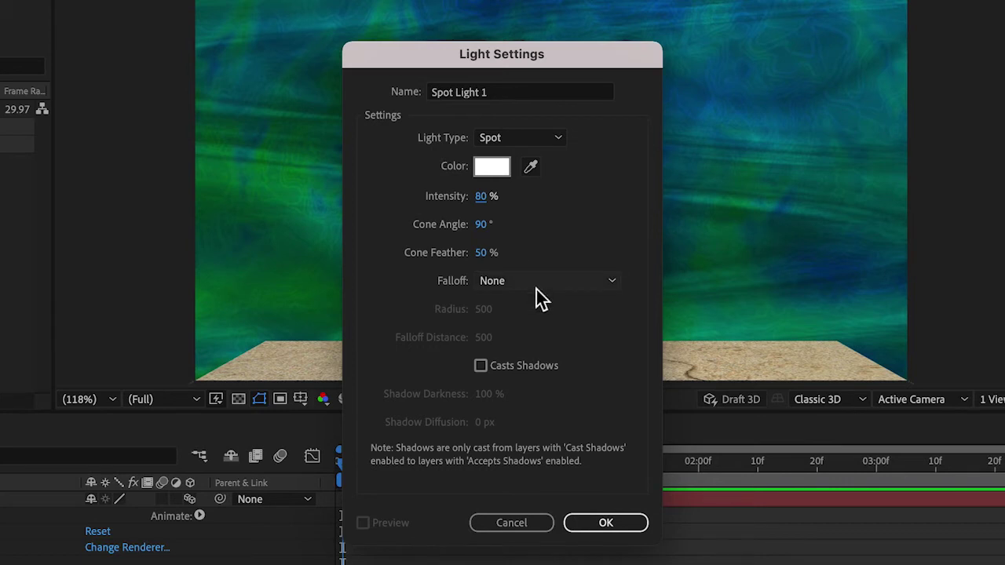
pyautogui.click(480, 367)
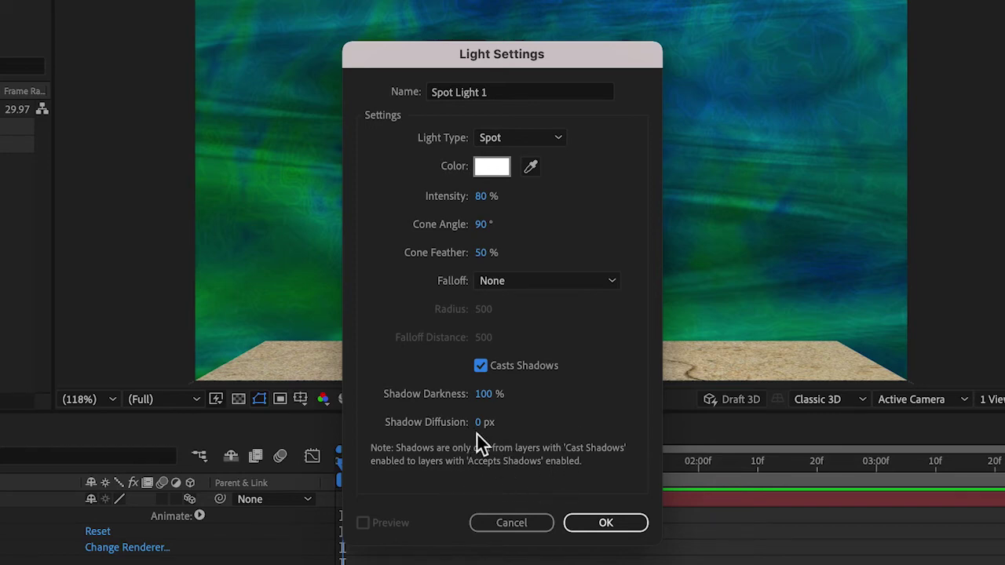
pyautogui.click(633, 526)
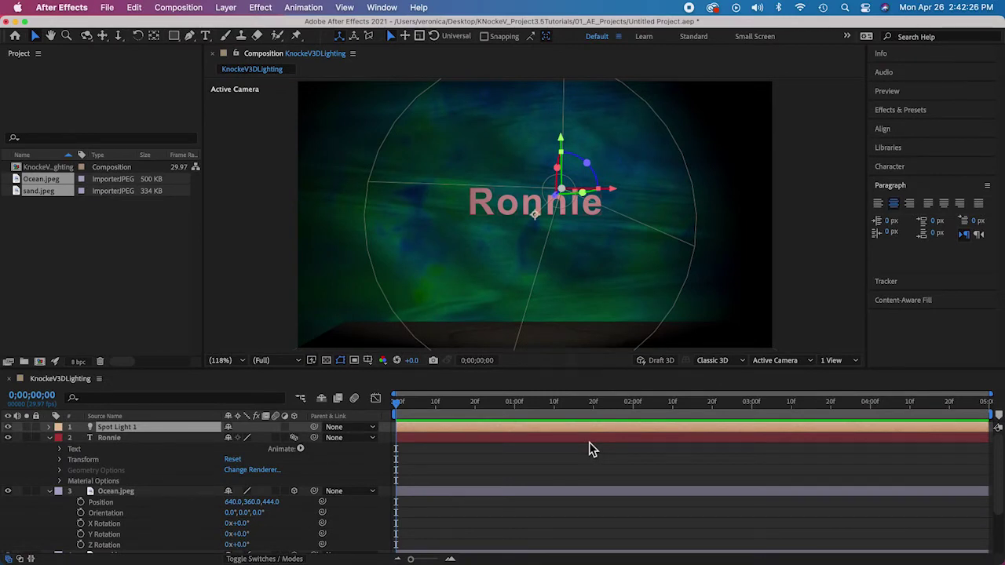
pyautogui.press('super+s')
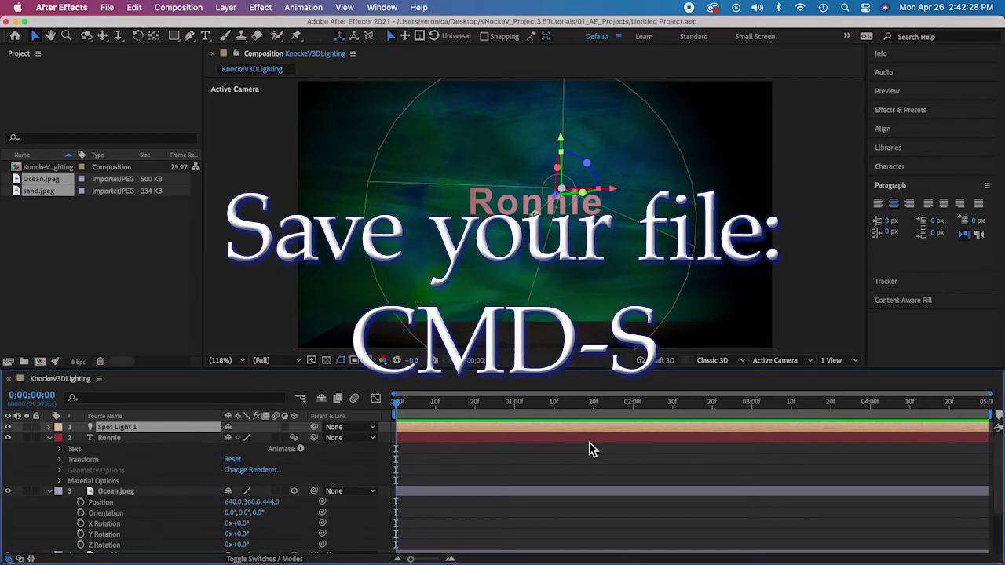
# Start a second spot light and set its color to golden yellow with hue 45°, saturation 55% and brightness 94%.
pyautogui.click(226, 8)
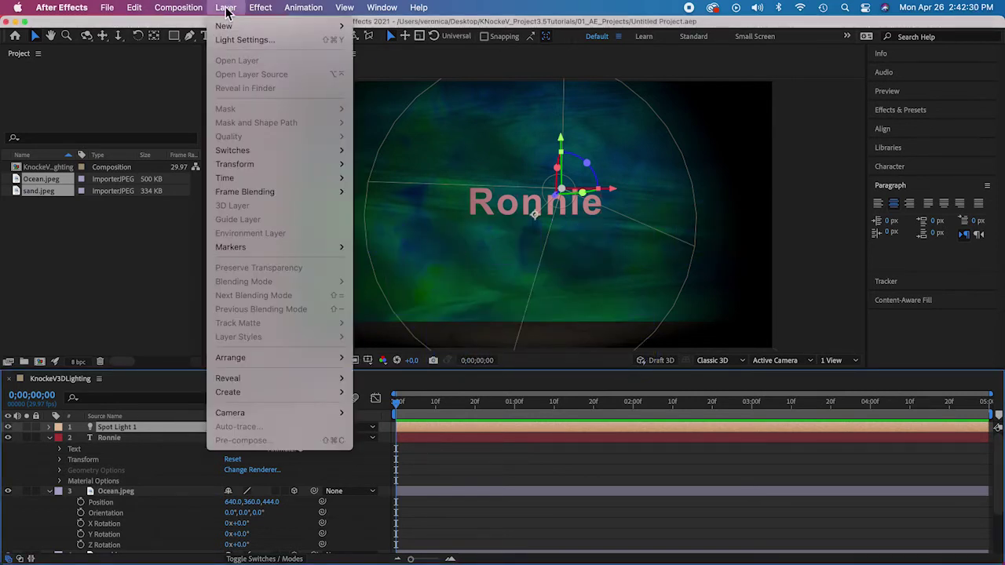
pyautogui.moveTo(232, 26)
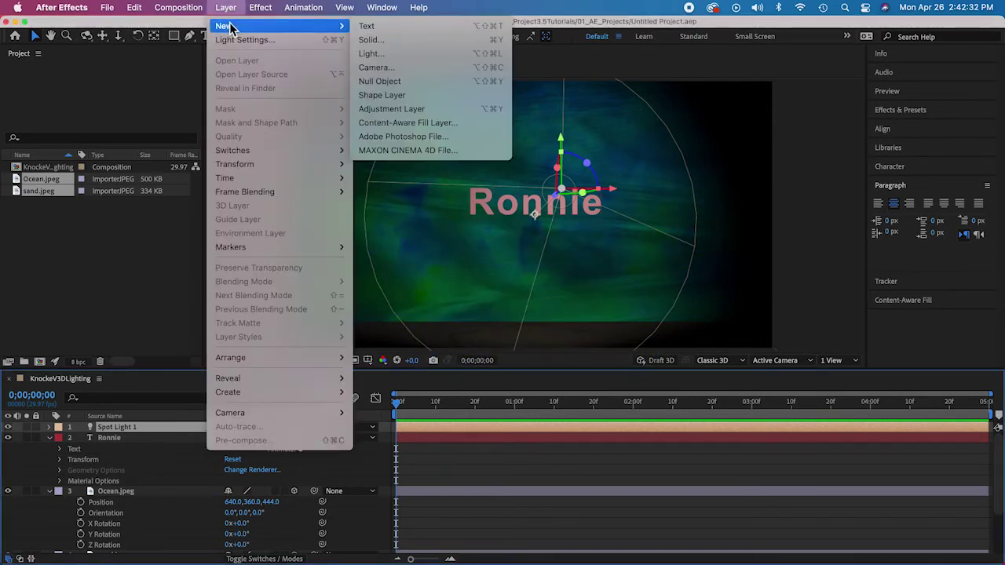
pyautogui.click(384, 52)
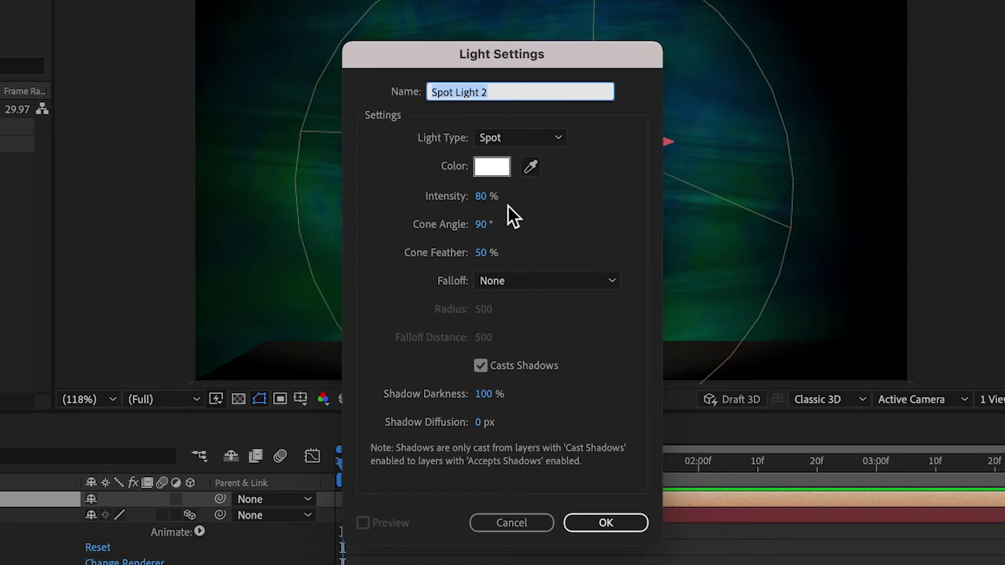
pyautogui.click(487, 169)
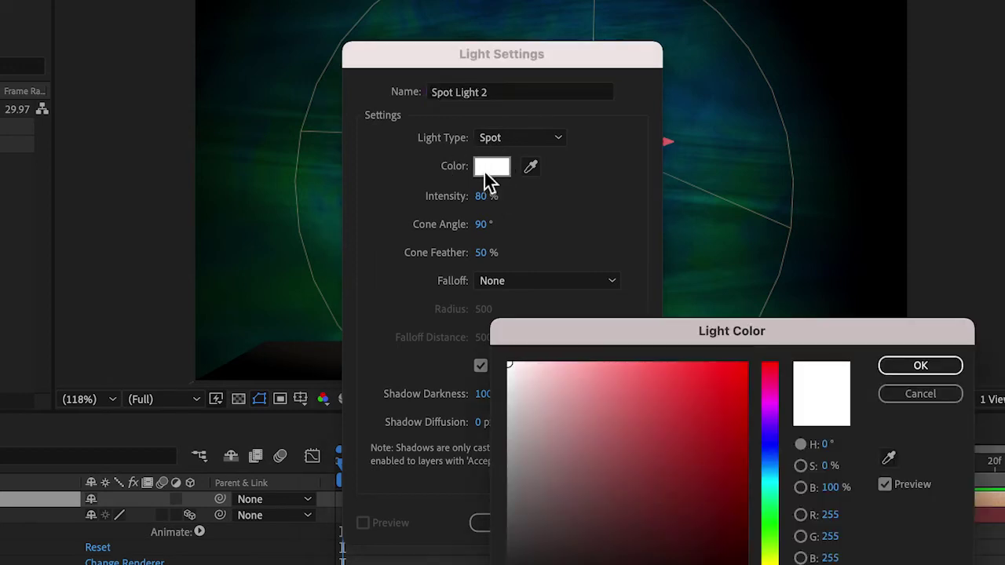
pyautogui.click(769, 561)
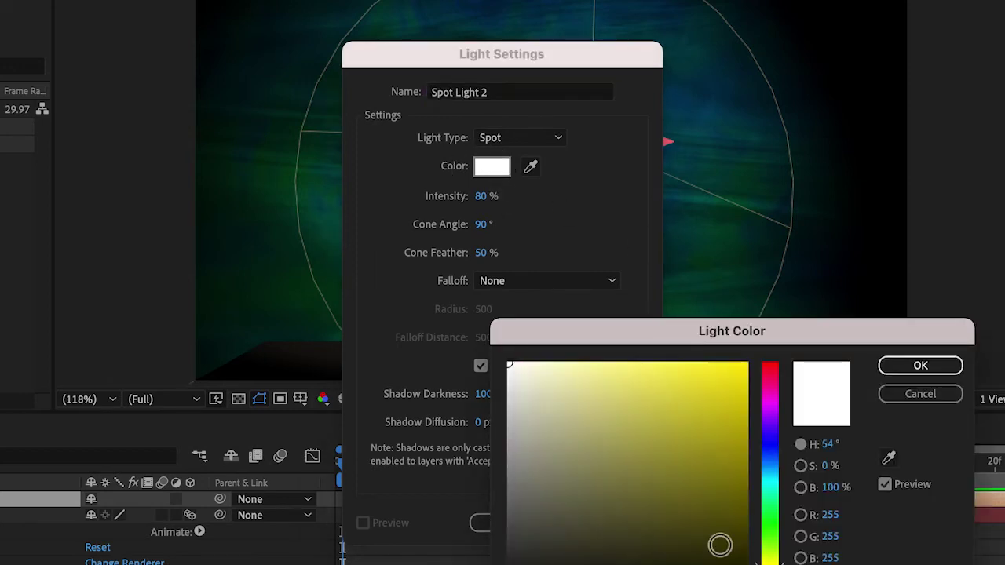
pyautogui.click(640, 376)
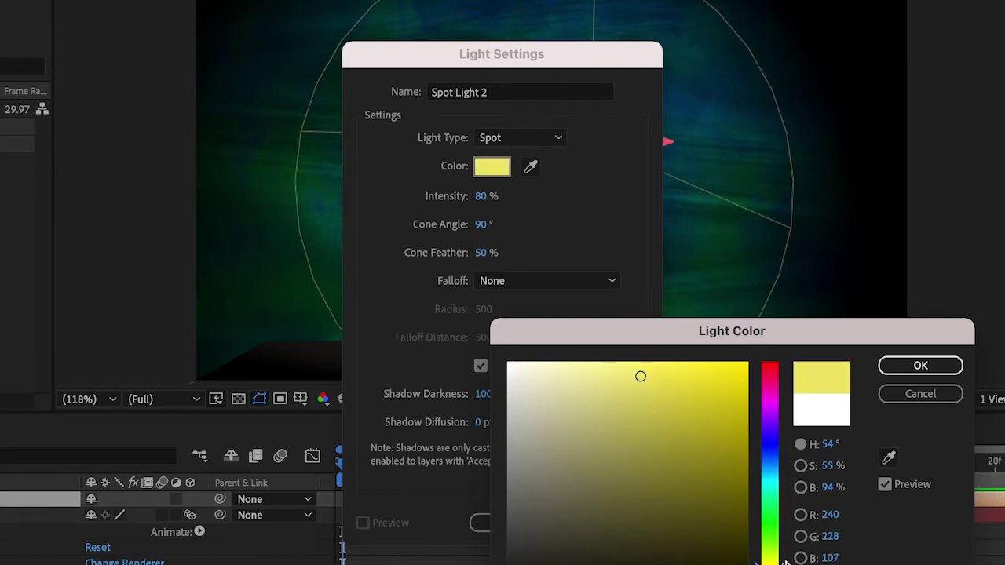
pyautogui.click(770, 558)
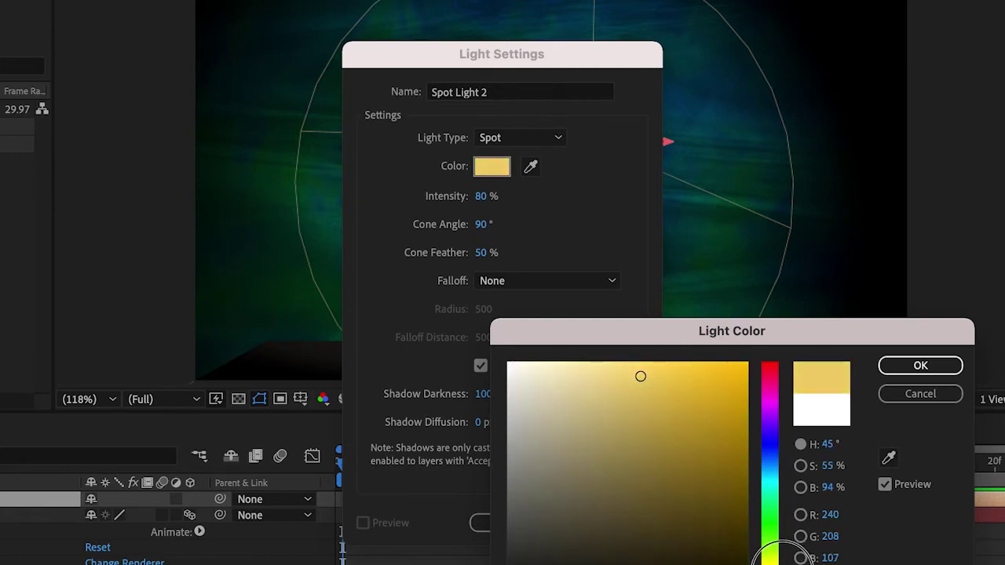
pyautogui.click(942, 366)
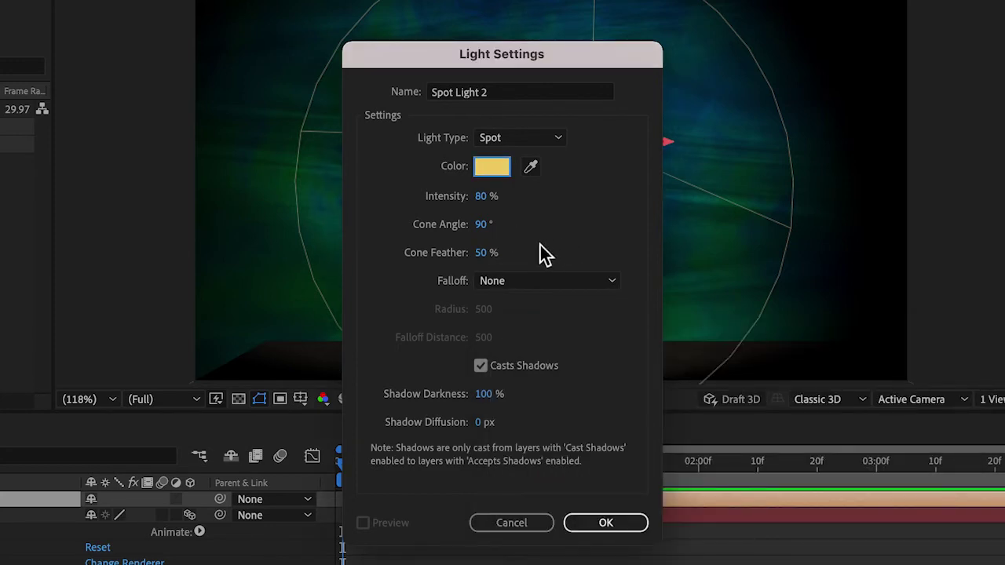
# Set the second spot light's cone angle to 50° and cone feather to 0%, and create the light.
pyautogui.click(482, 228)
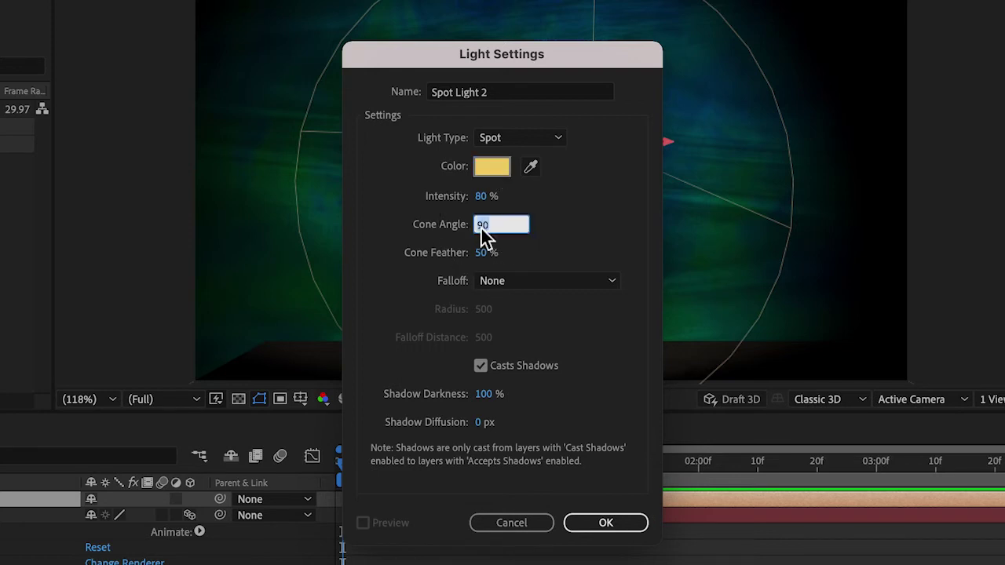
pyautogui.write('50')
pyautogui.click(568, 225)
pyautogui.click(482, 253)
pyautogui.write('0')
pyautogui.click(579, 226)
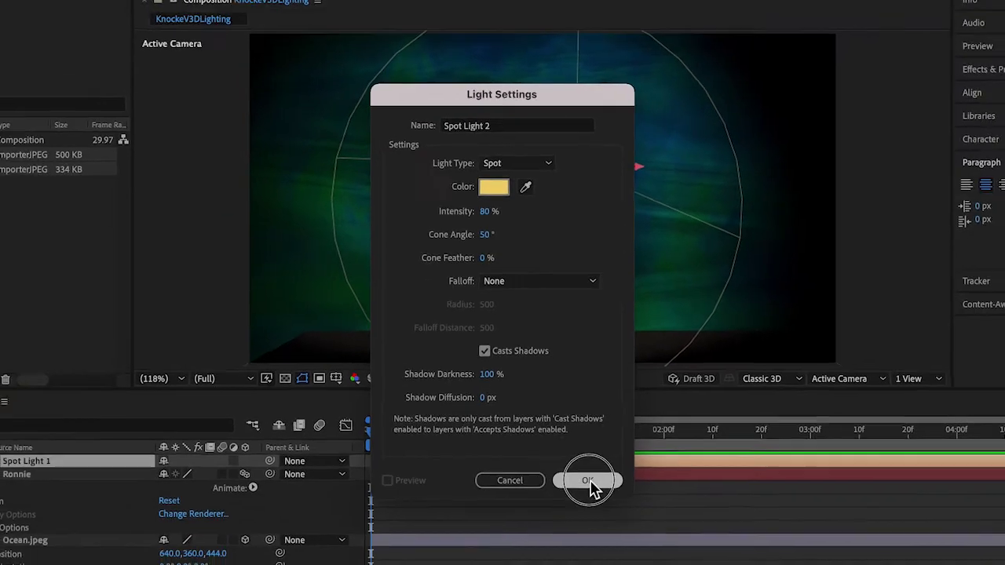
pyautogui.click(609, 524)
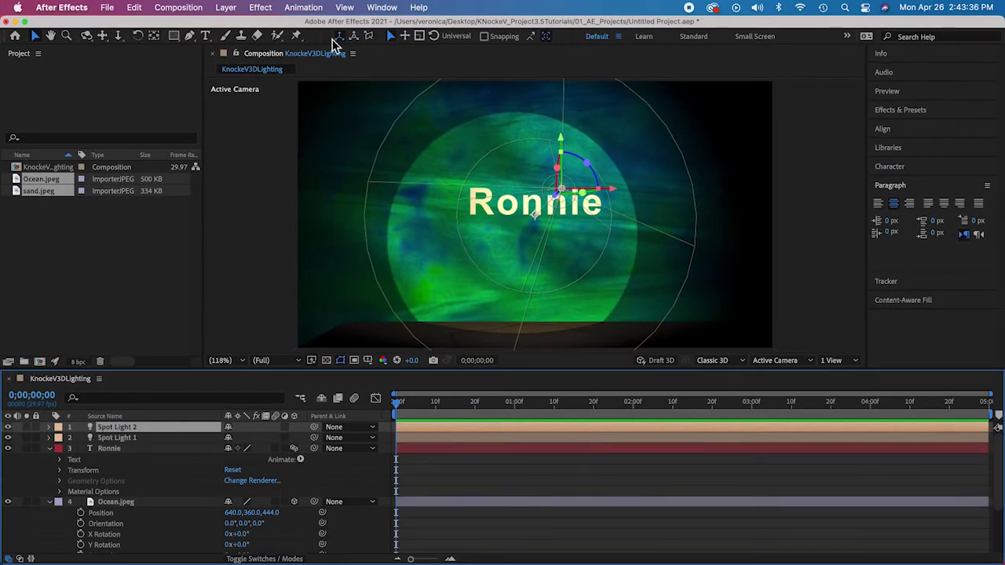
# Start a new light layer with light type Ambient and set its intensity to 70%.
pyautogui.click(231, 9)
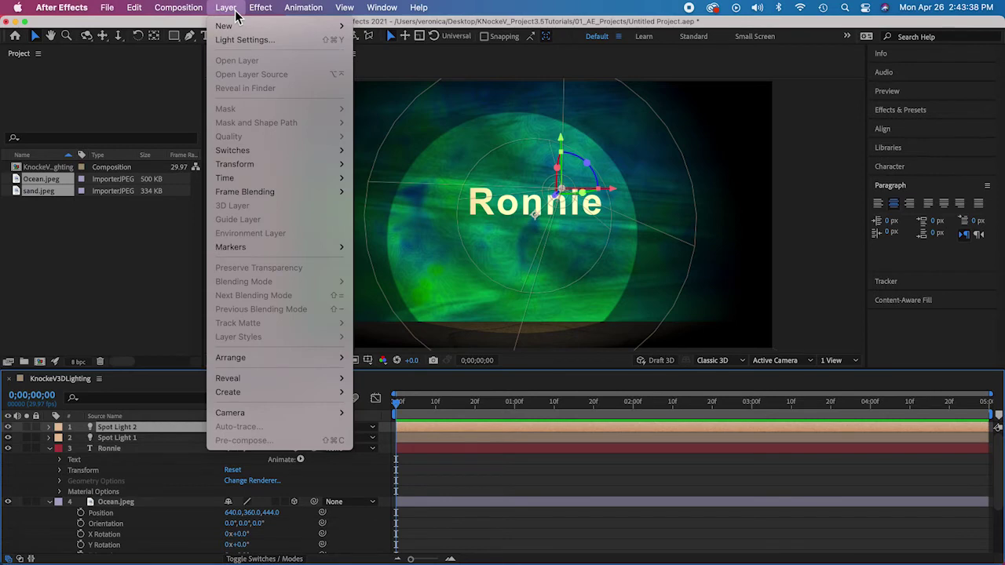
pyautogui.moveTo(227, 26)
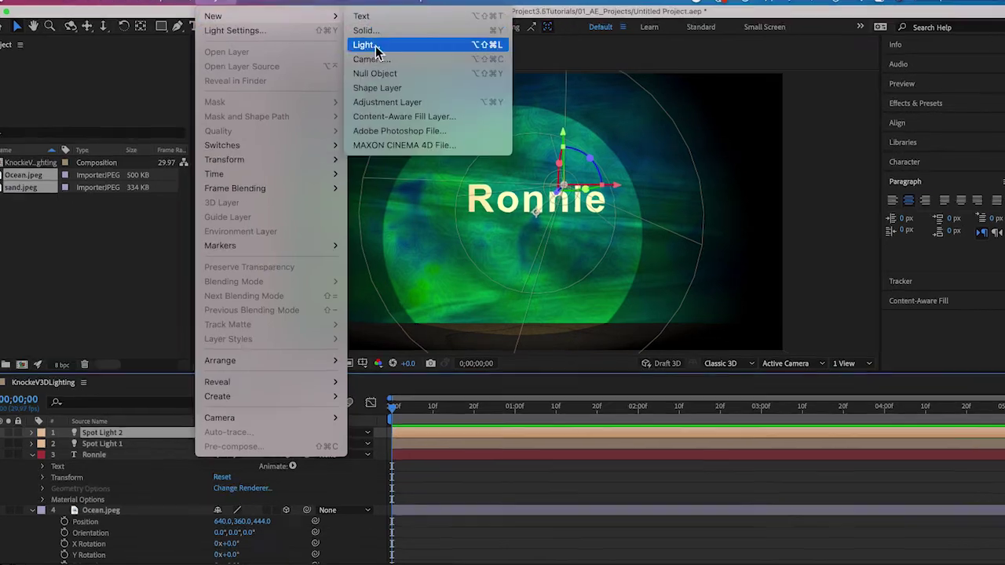
pyautogui.click(377, 53)
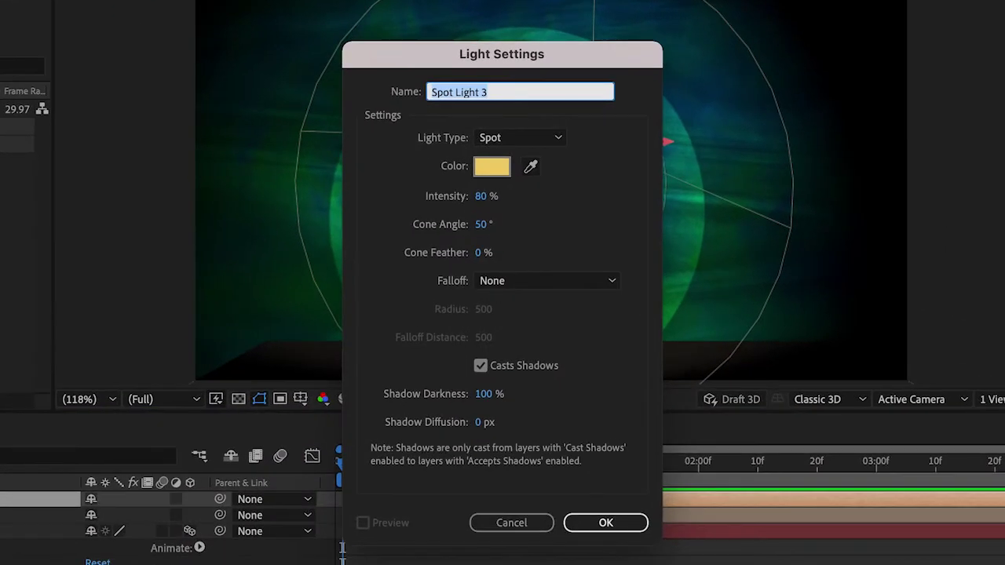
pyautogui.click(534, 137)
pyautogui.click(528, 217)
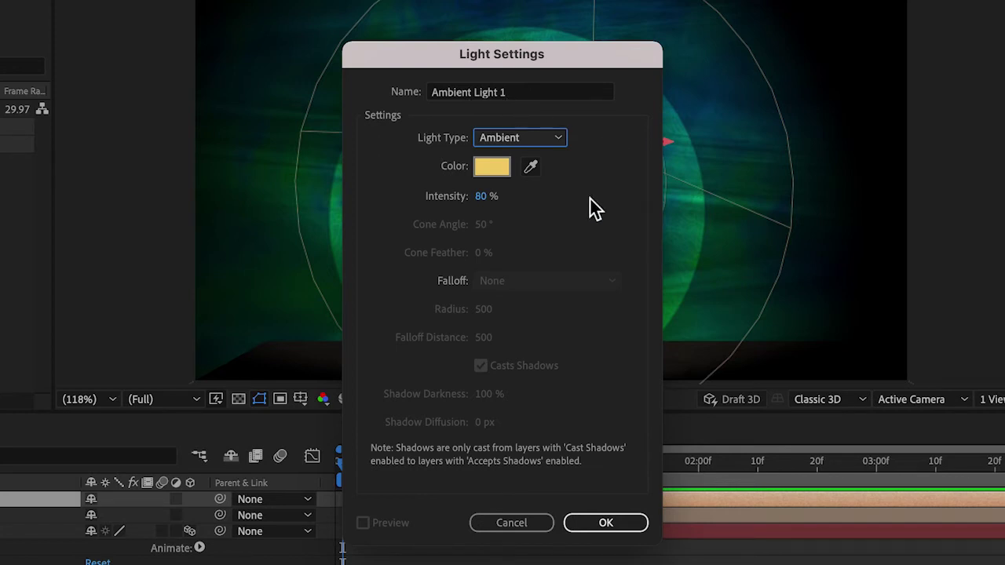
pyautogui.click(481, 196)
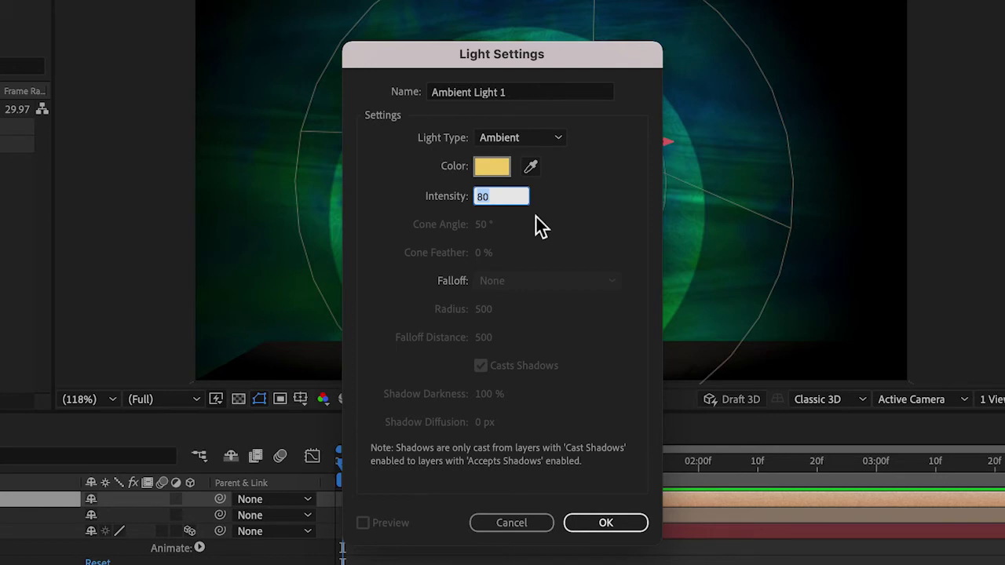
pyautogui.write('70')
# Change the ambient light's color to white, create the light and save the project.
pyautogui.click(487, 161)
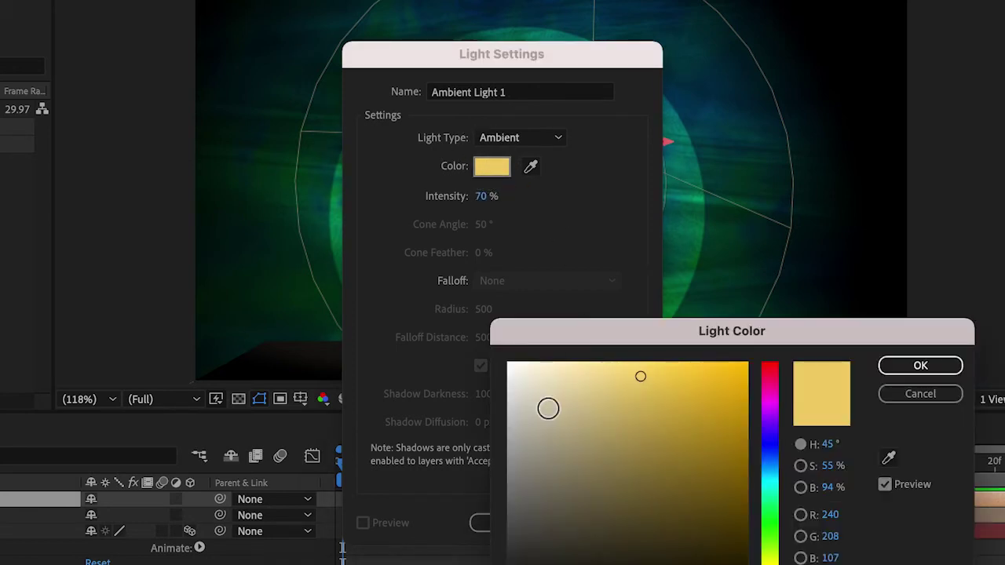
pyautogui.moveTo(512, 379); pyautogui.dragTo(508, 363)
pyautogui.click(918, 365)
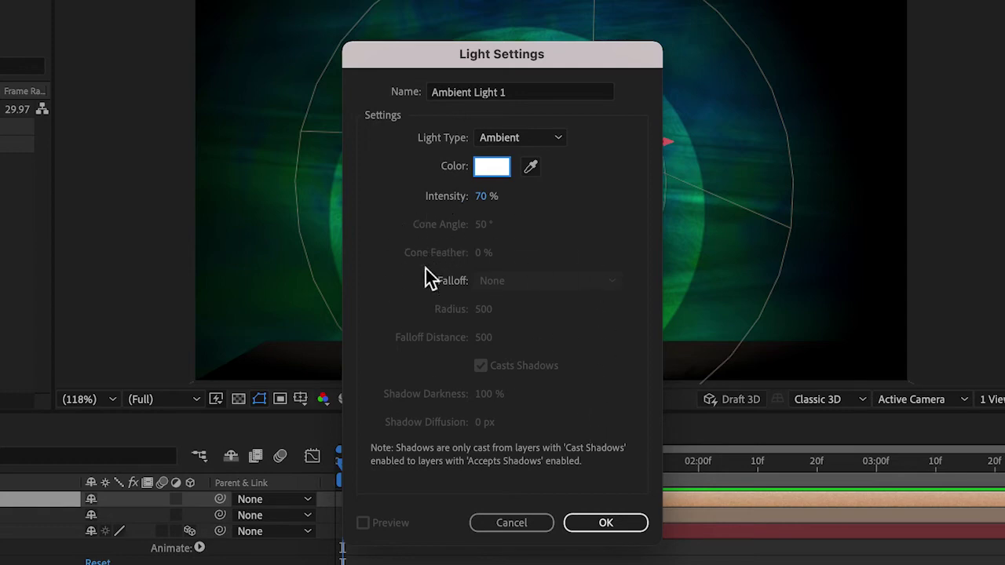
pyautogui.click(605, 522)
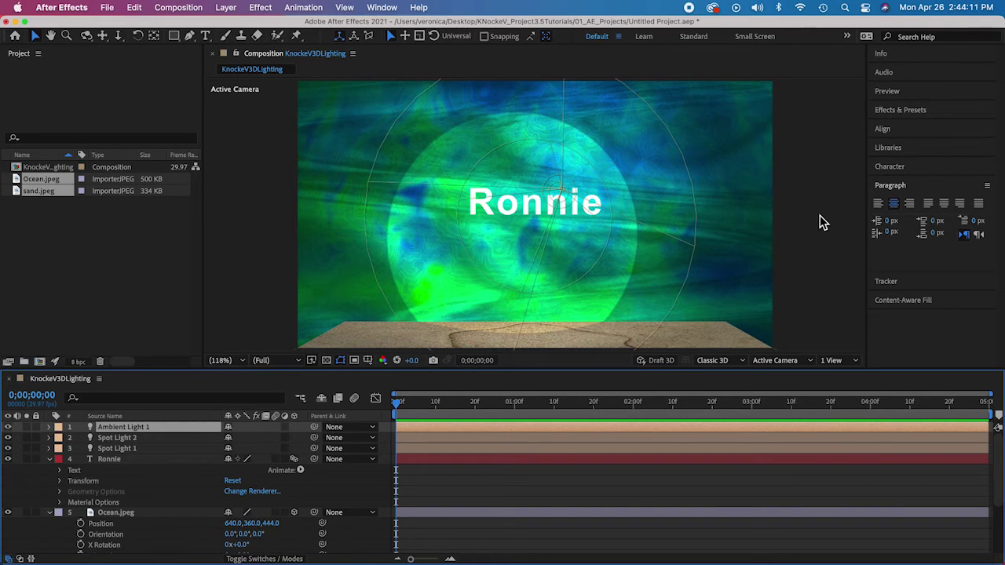
pyautogui.press('super+s')
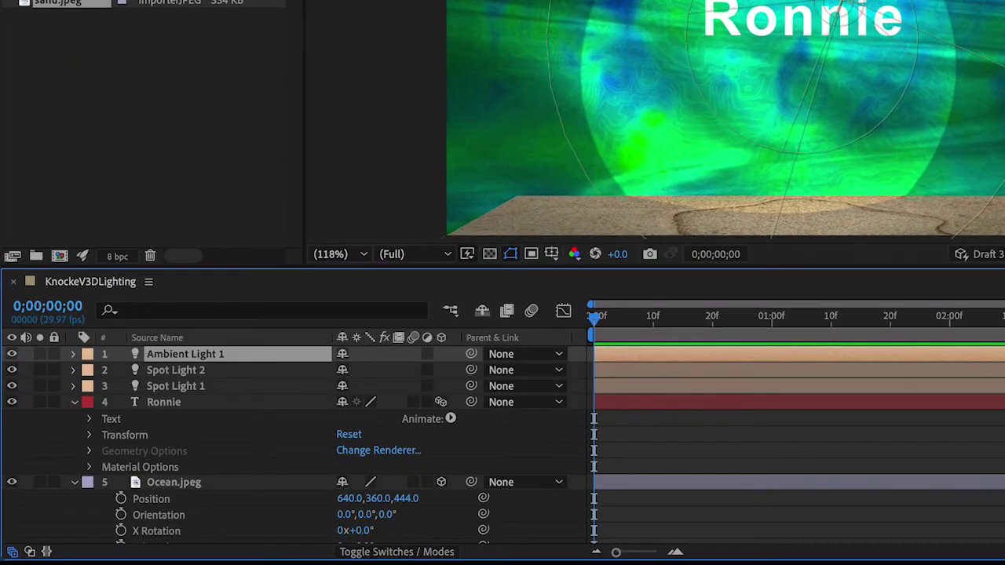
# Expand Spot Light 2's transform properties and set its Point of Interest Y value to 333.
pyautogui.click(241, 372)
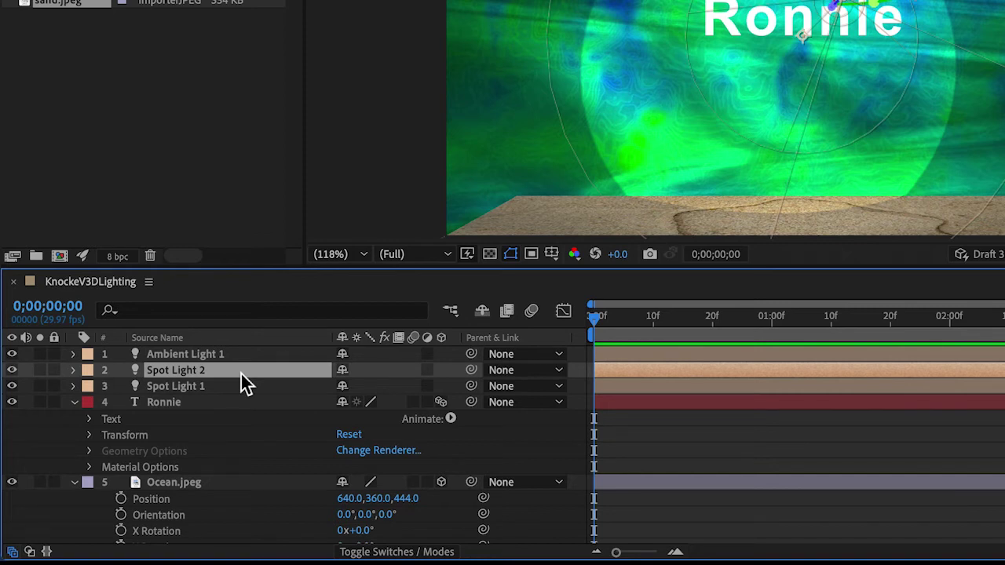
pyautogui.click(74, 370)
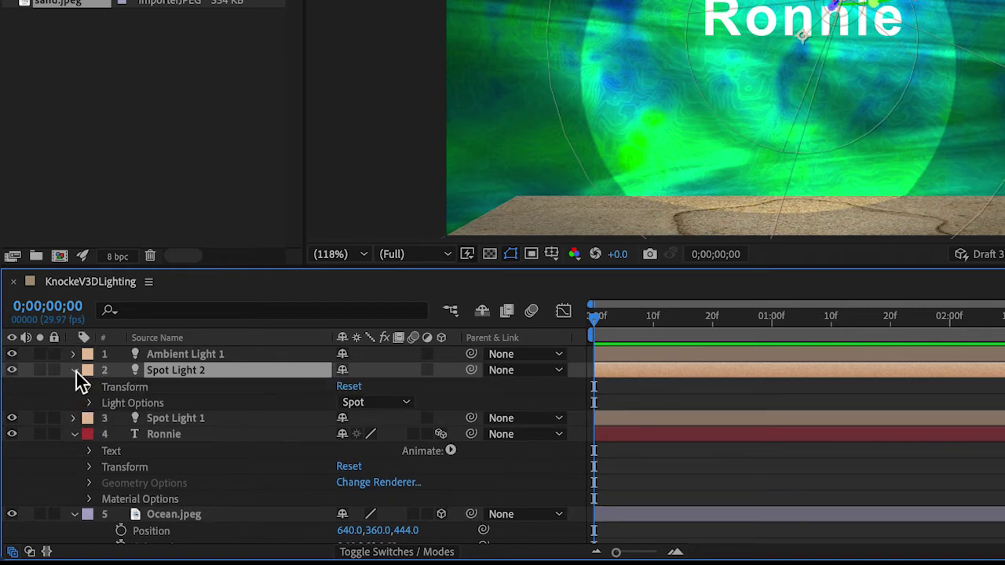
pyautogui.click(89, 389)
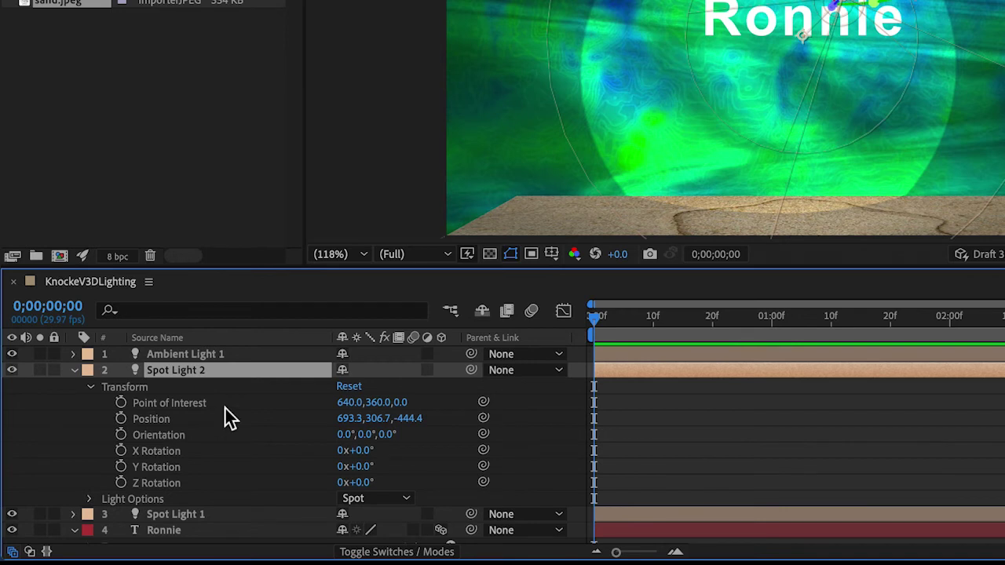
pyautogui.click(380, 403)
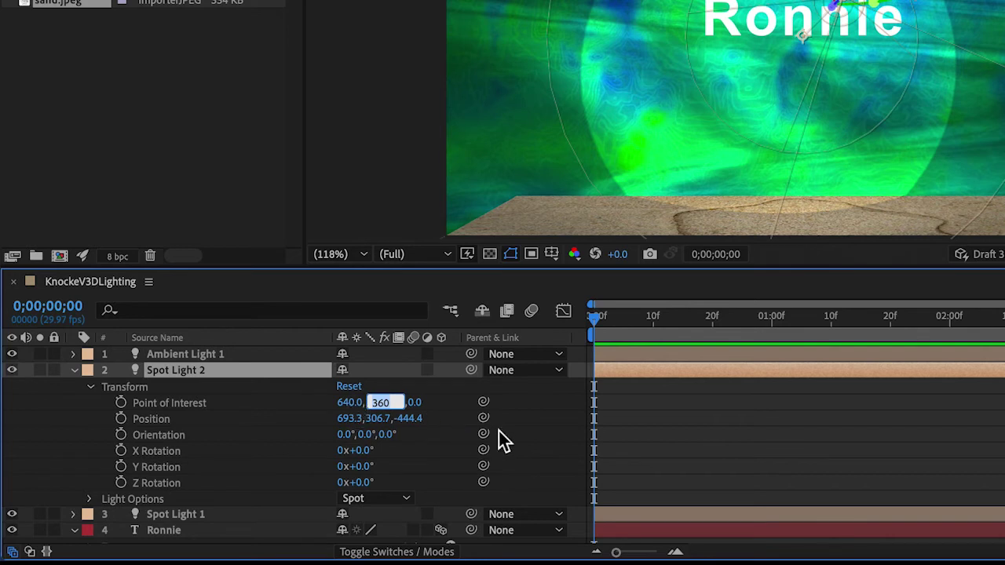
pyautogui.write('333')
pyautogui.click(439, 406)
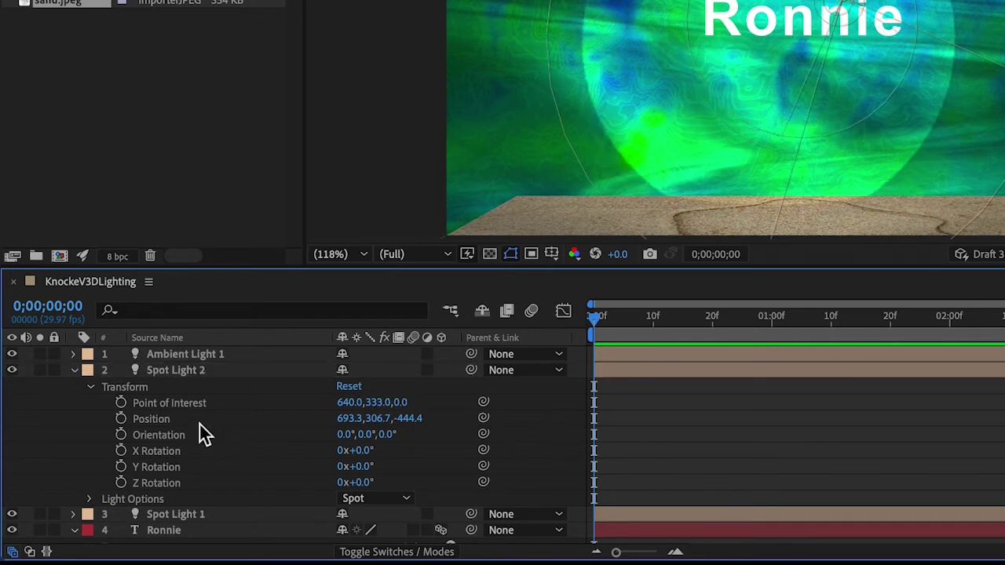
# Set Spot Light 2's Position to X 640 and Y -300, and save the project.
pyautogui.click(353, 421)
pyautogui.write('640')
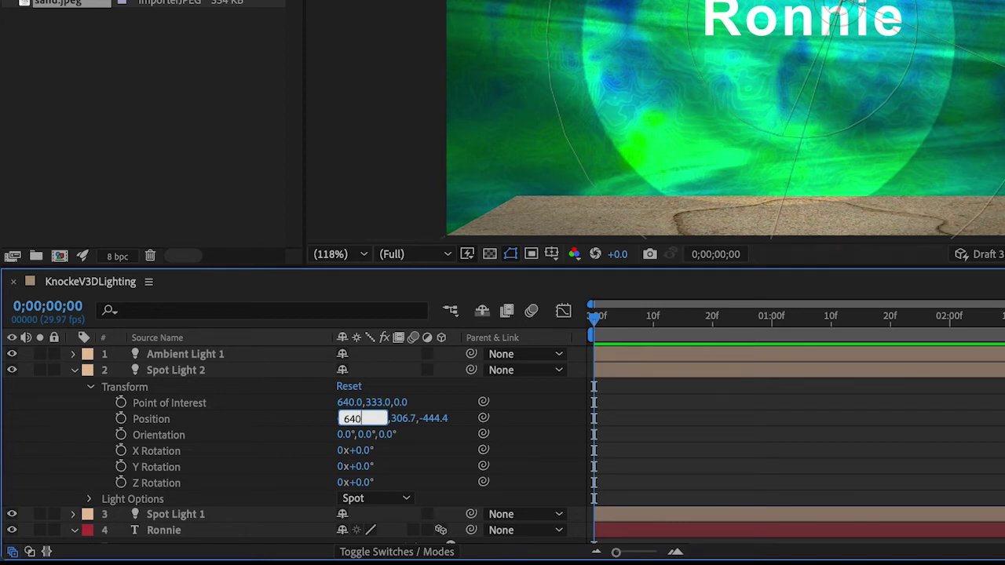
pyautogui.press('Tab')
pyautogui.press('Tab')
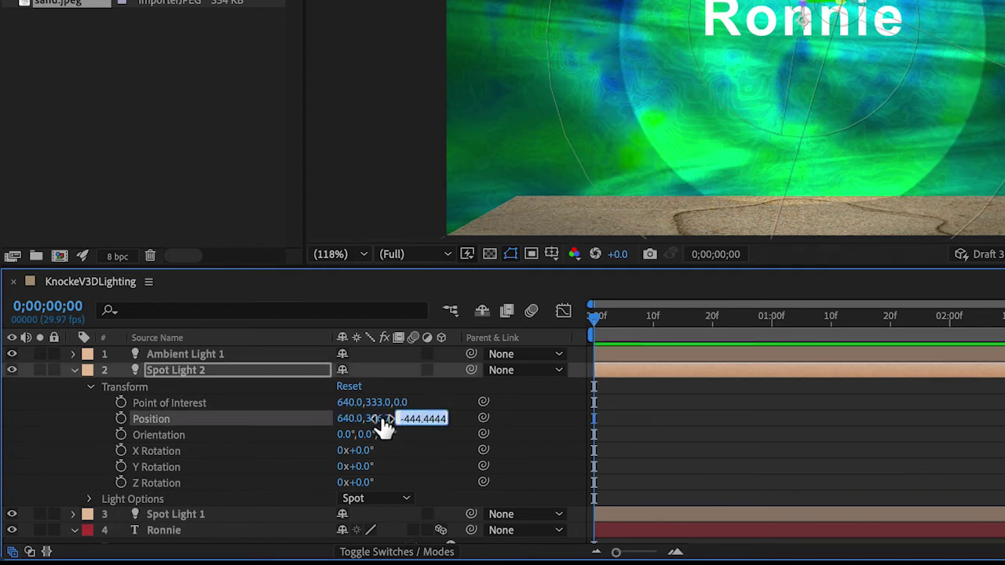
pyautogui.click(381, 421)
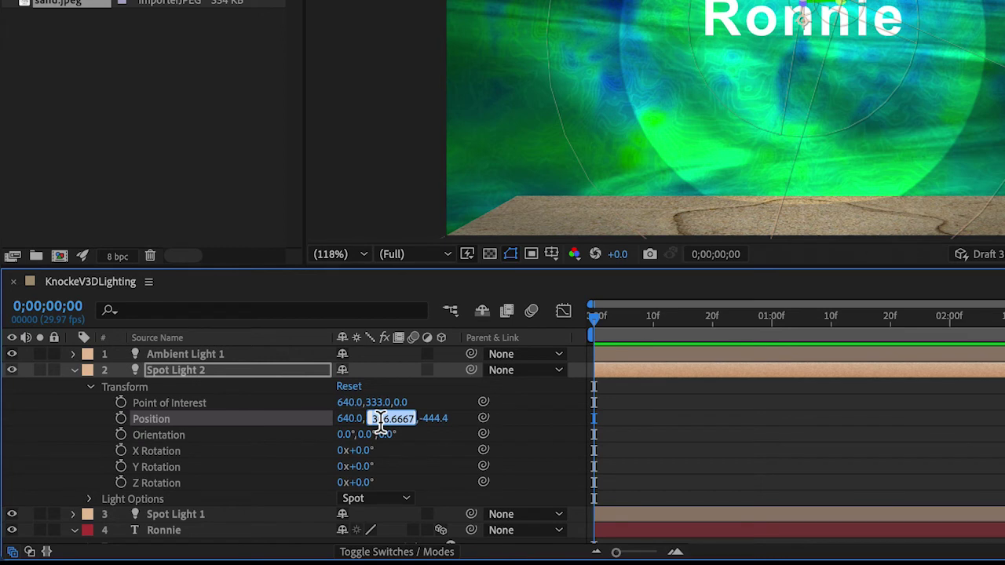
pyautogui.write('-300')
pyautogui.click(463, 419)
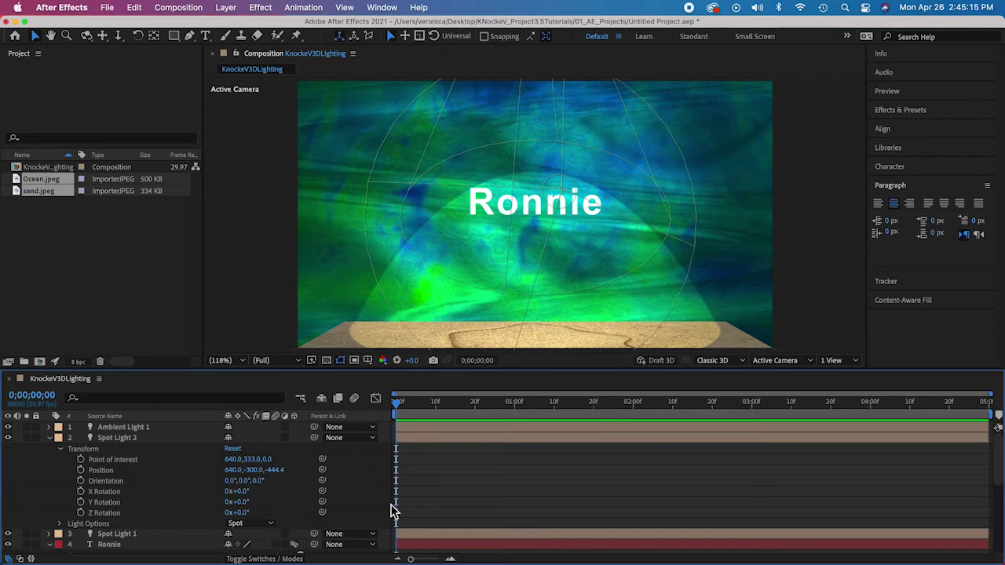
pyautogui.press('super+s')
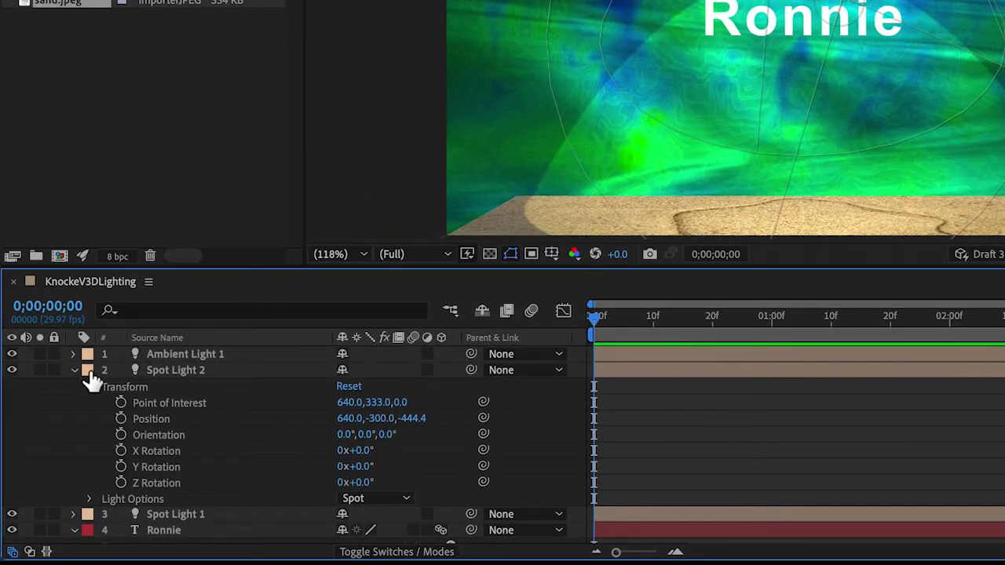
# Collapse Spot Light 2 and turn on Casts Shadows in the text layer's Material Options.
pyautogui.click(75, 370)
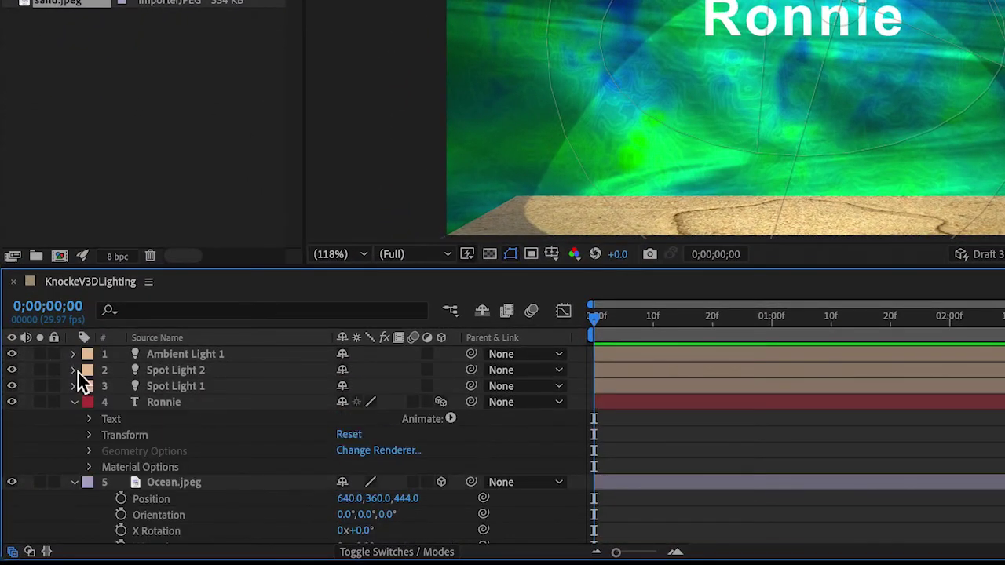
pyautogui.click(151, 408)
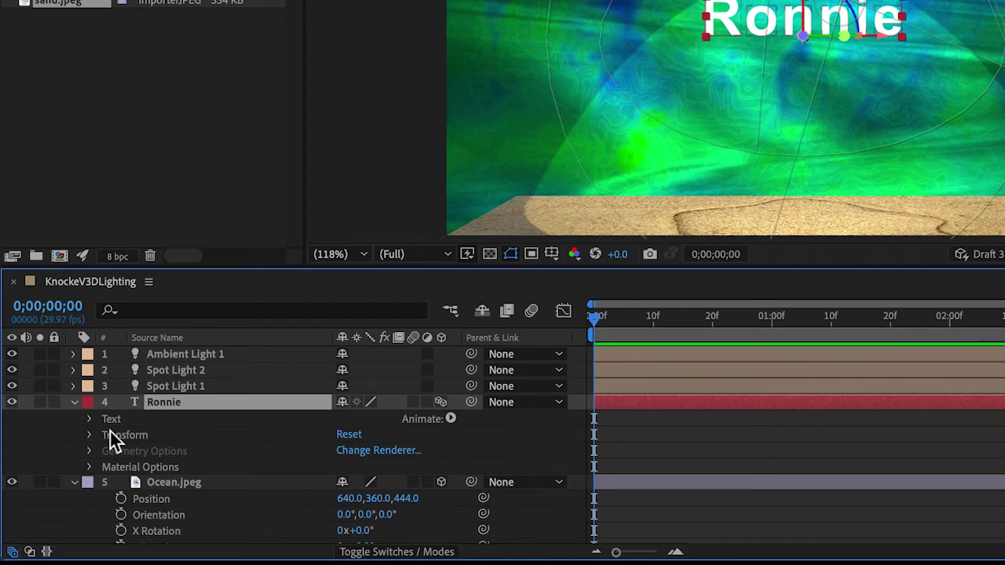
pyautogui.click(91, 468)
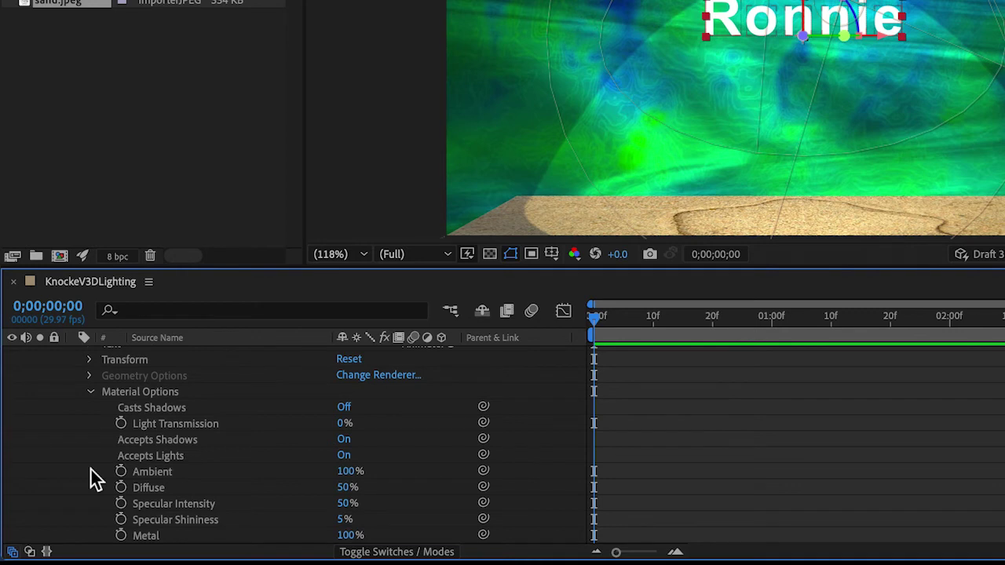
pyautogui.click(344, 407)
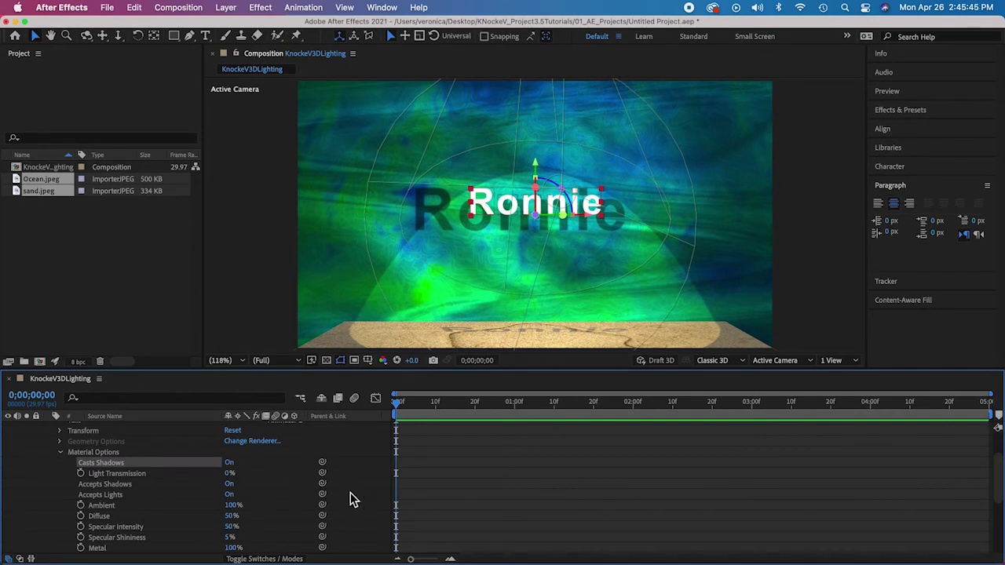
# Collapse the properties of the text, Ocean.jpeg and sand.jpeg layers in the timeline.
pyautogui.scroll(2, 44, 477)
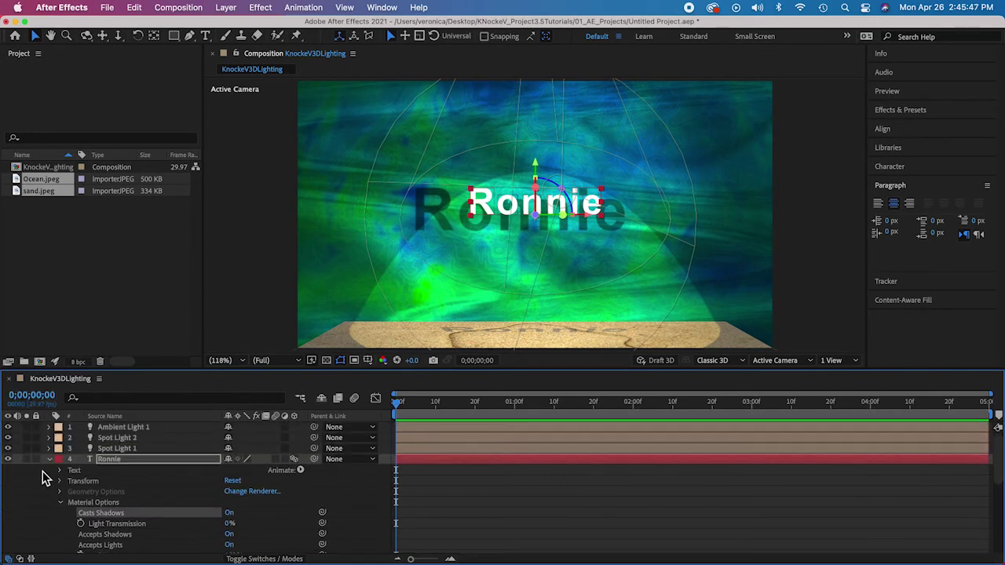
pyautogui.click(49, 459)
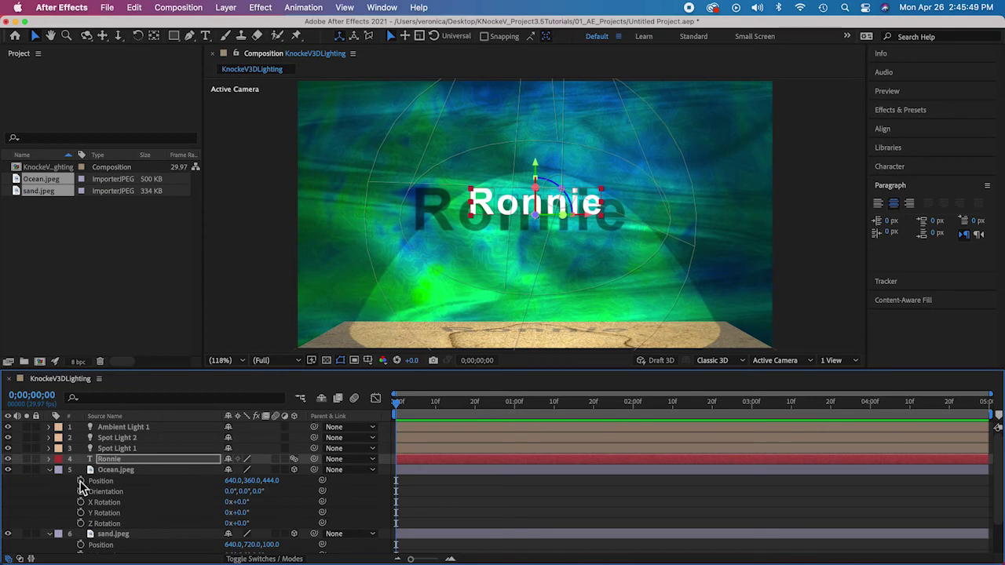
pyautogui.click(50, 469)
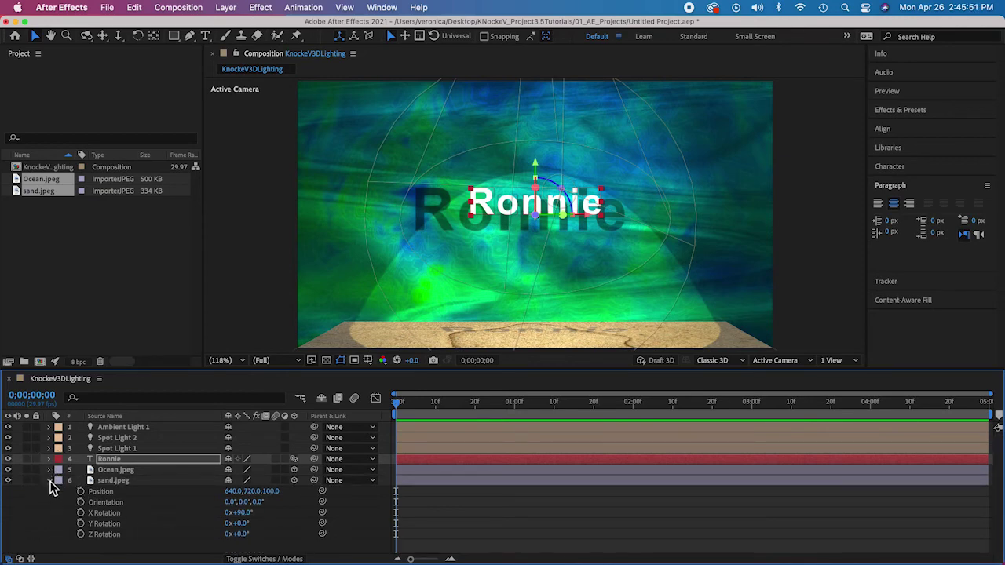
pyautogui.click(49, 480)
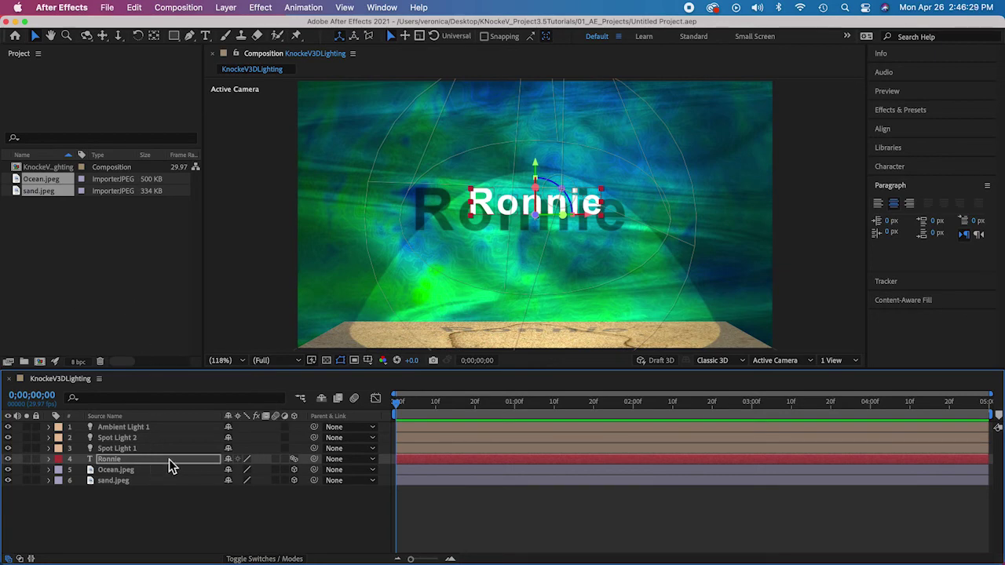
# Duplicate the KnockeV3DLighting composition three times in the project.
pyautogui.click(117, 275)
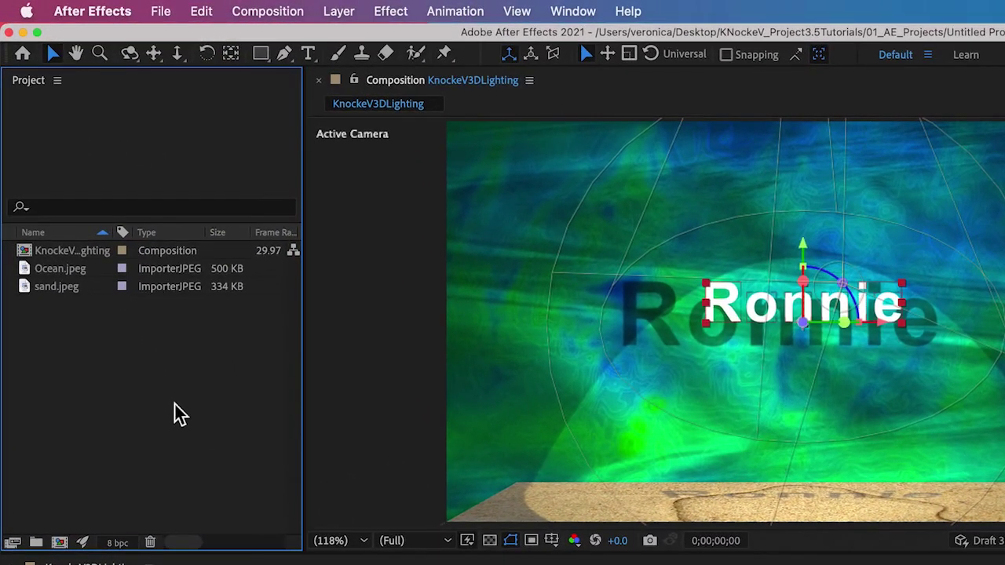
pyautogui.click(67, 255)
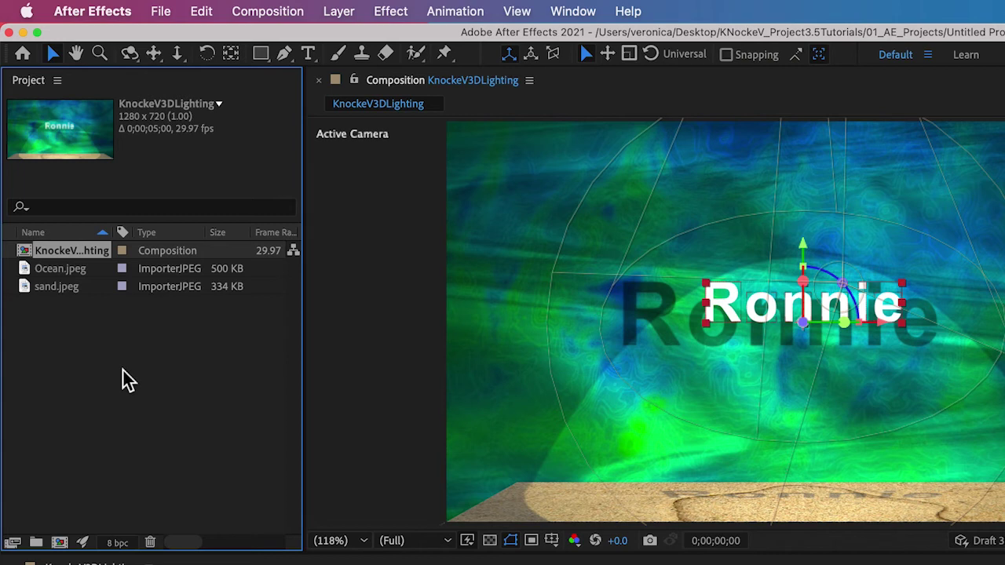
pyautogui.press('super+d')
pyautogui.press('super+d')
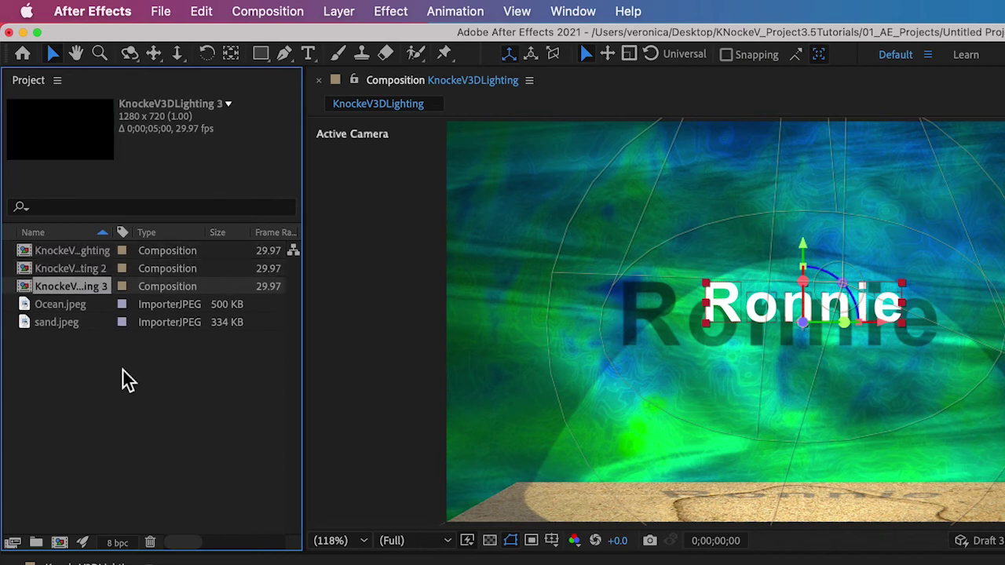
pyautogui.press('super+d')
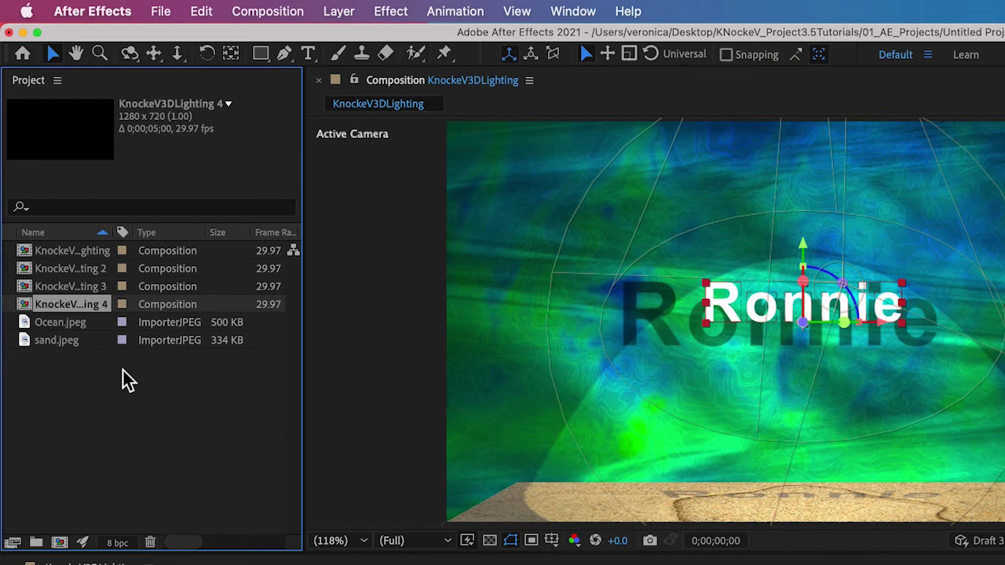
pyautogui.hscroll(5, 117, 378)
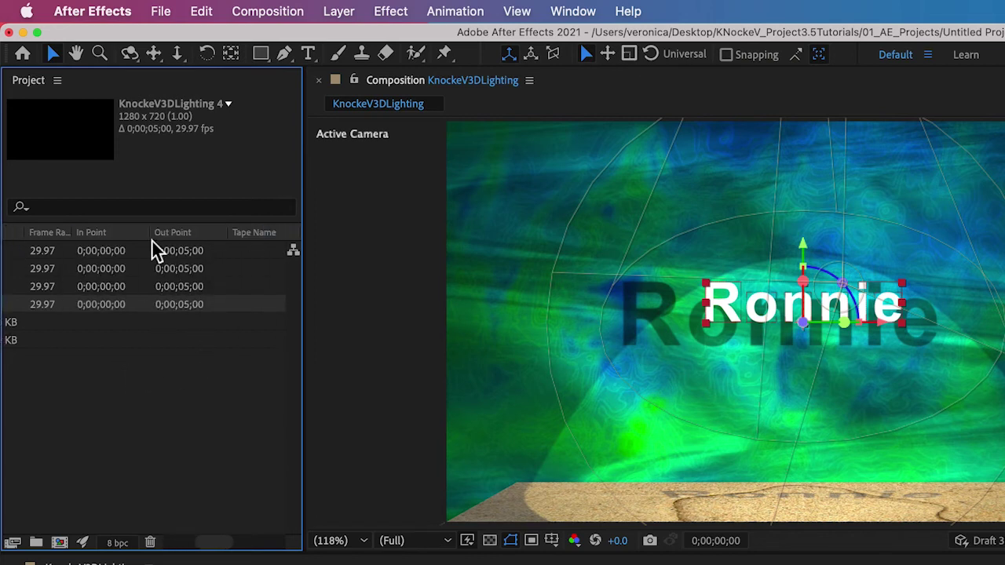
# Duplicate the original KnockeV3DLighting composition once more in the project.
pyautogui.hscroll(-5, 90, 393)
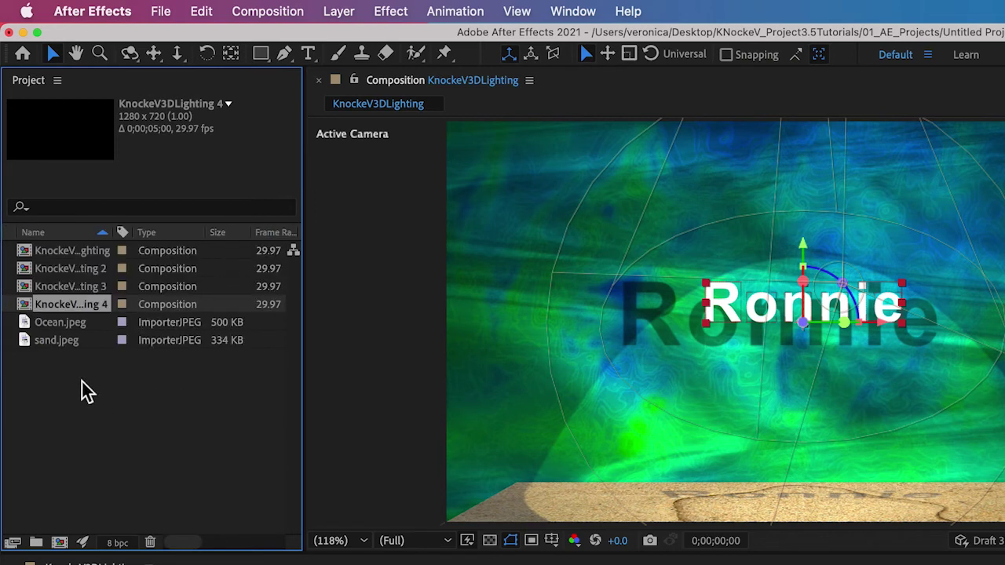
pyautogui.click(72, 254)
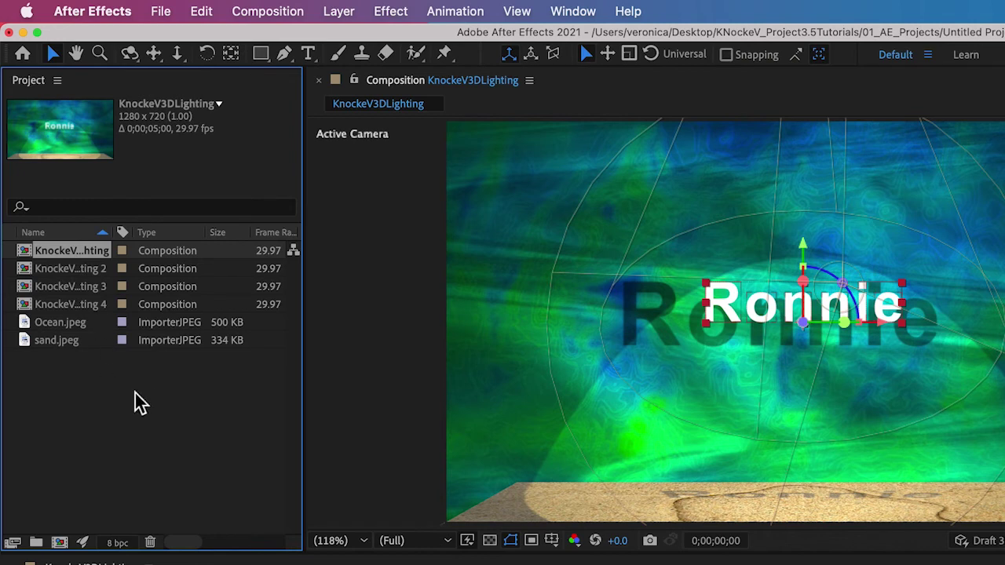
pyautogui.press('super+d')
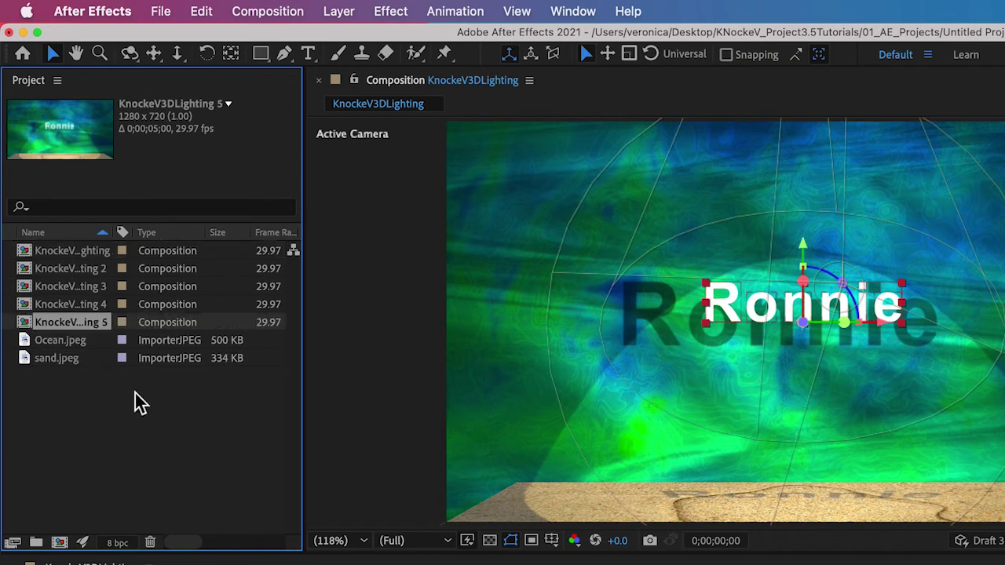
# Rename the KnockeV3DLighting 2 composition as KnockeV3DCamera.
pyautogui.click(57, 270)
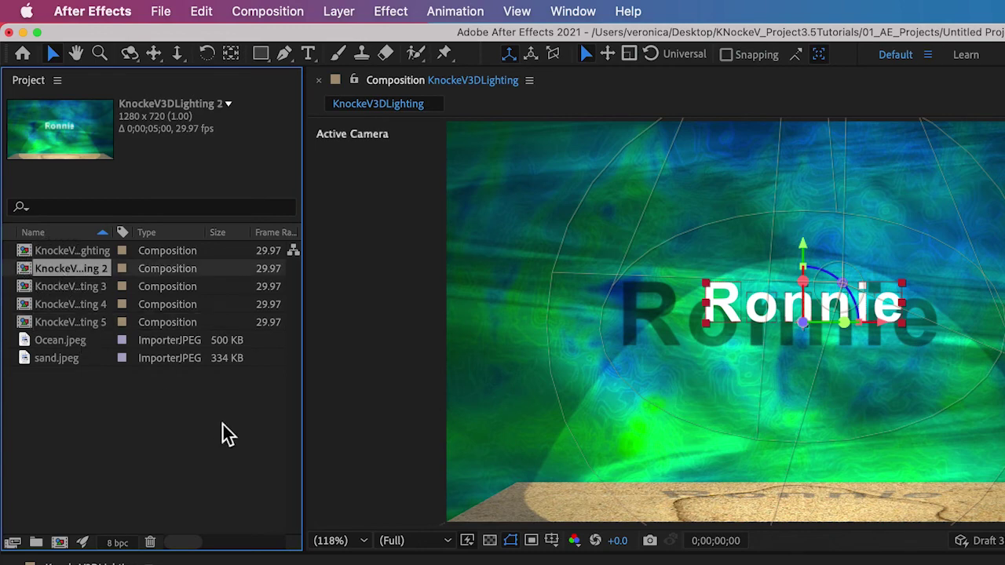
pyautogui.press('Return')
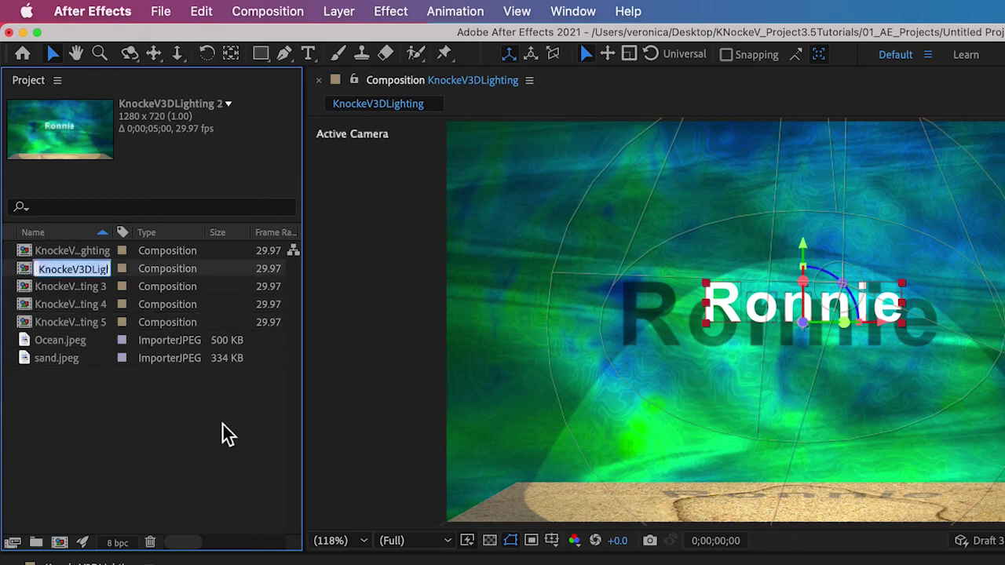
pyautogui.click(93, 269)
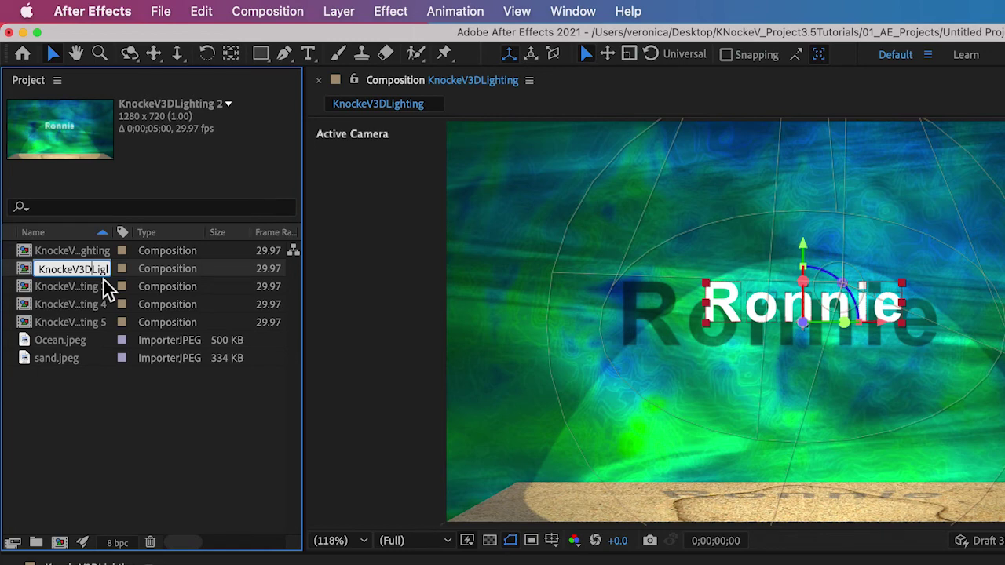
pyautogui.moveTo(101, 267); pyautogui.dragTo(129, 281)
pyautogui.write('V3DCamera')
pyautogui.click(129, 414)
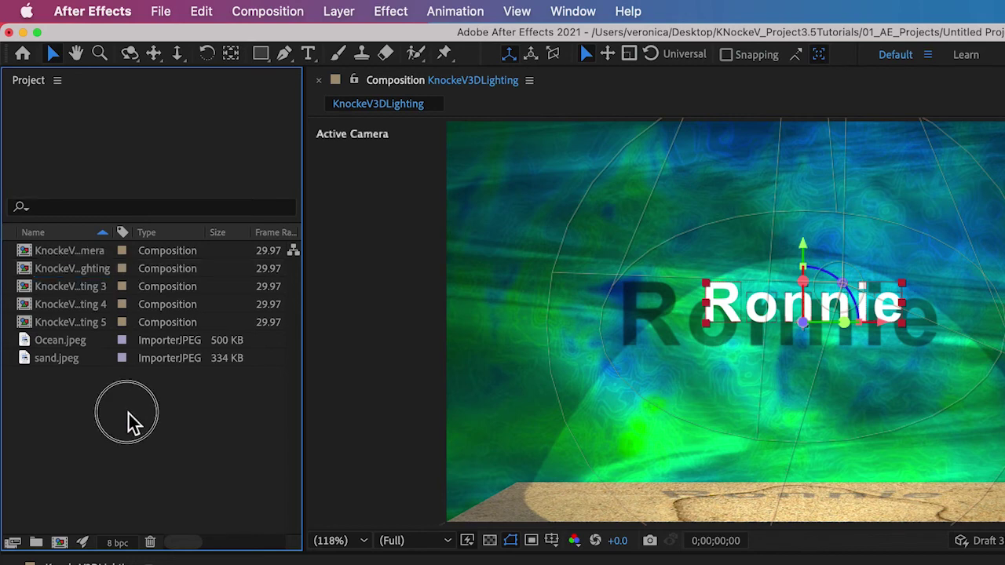
# Rename the KnockeV3DLighting 3 composition as KnockeVPerCharacter3D.
pyautogui.click(84, 294)
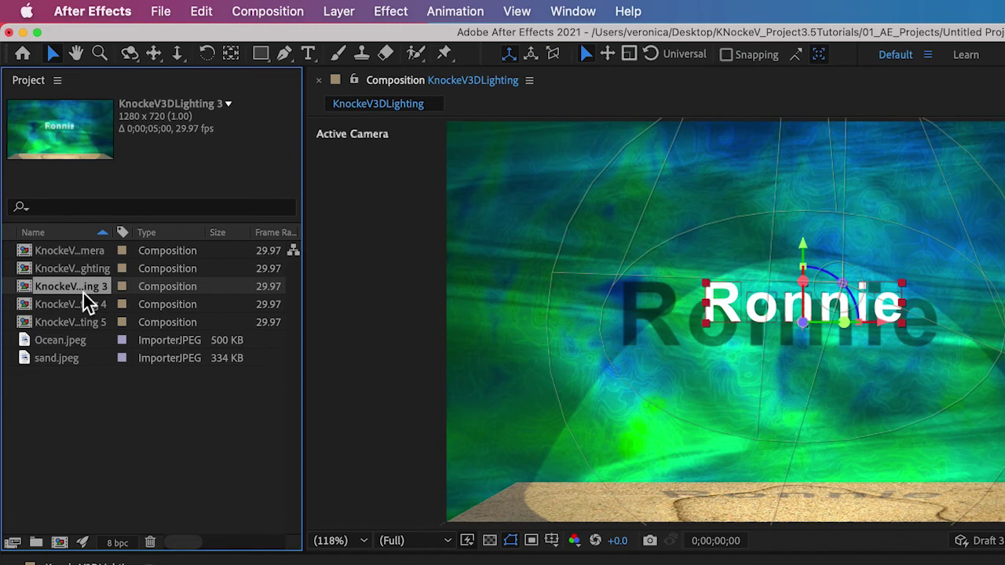
pyautogui.press('Return')
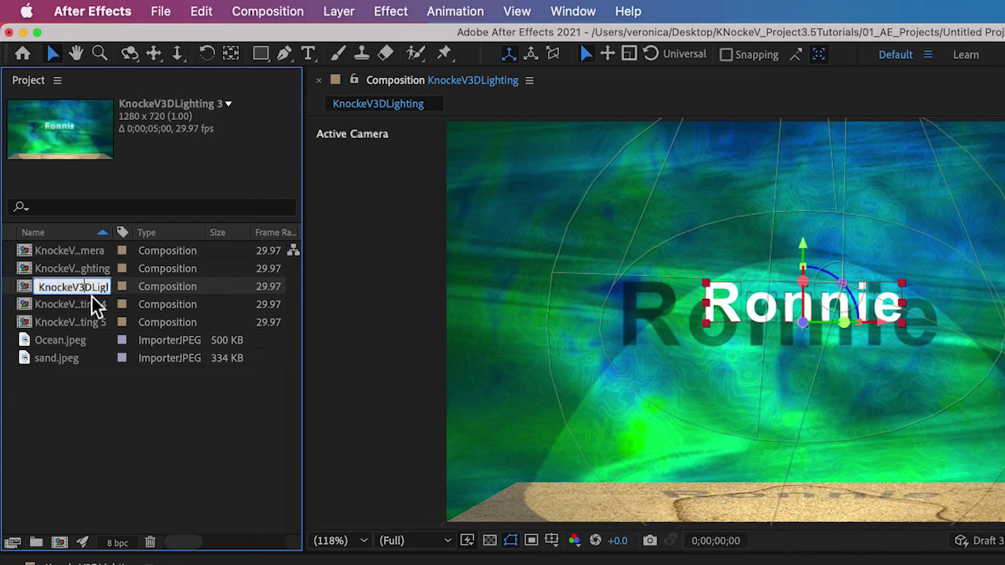
pyautogui.moveTo(76, 288); pyautogui.dragTo(123, 297)
pyautogui.write('KnockeVPer')
pyautogui.write('Chara')
pyautogui.write('cter')
pyautogui.write('3D')
pyautogui.click(94, 304)
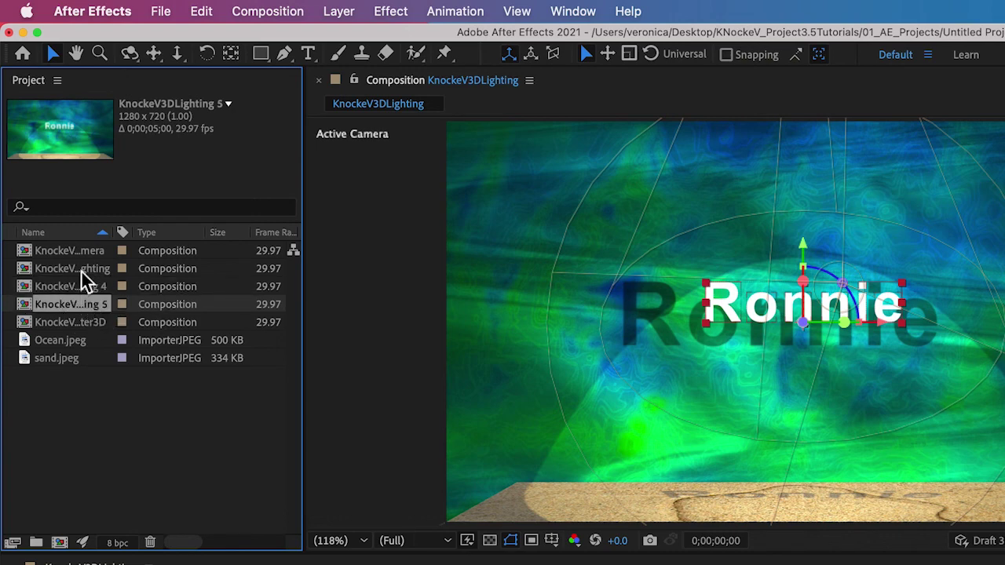
# Rename the KnockeV3DLighting 4 composition as KnockeVCinema4D.
pyautogui.click(80, 270)
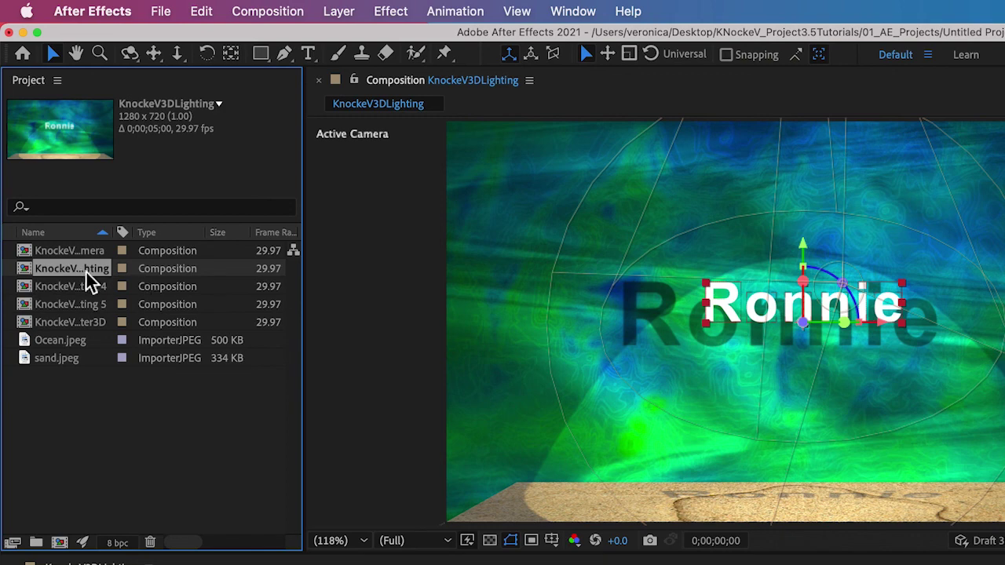
pyautogui.click(92, 286)
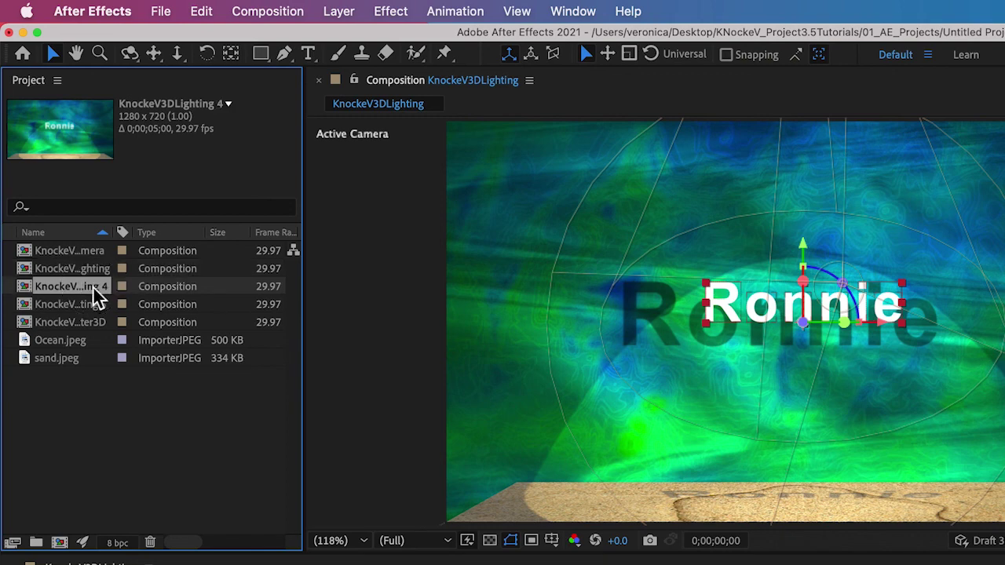
pyautogui.press('Return')
pyautogui.moveTo(93, 289); pyautogui.dragTo(134, 287)
pyautogui.click(80, 287)
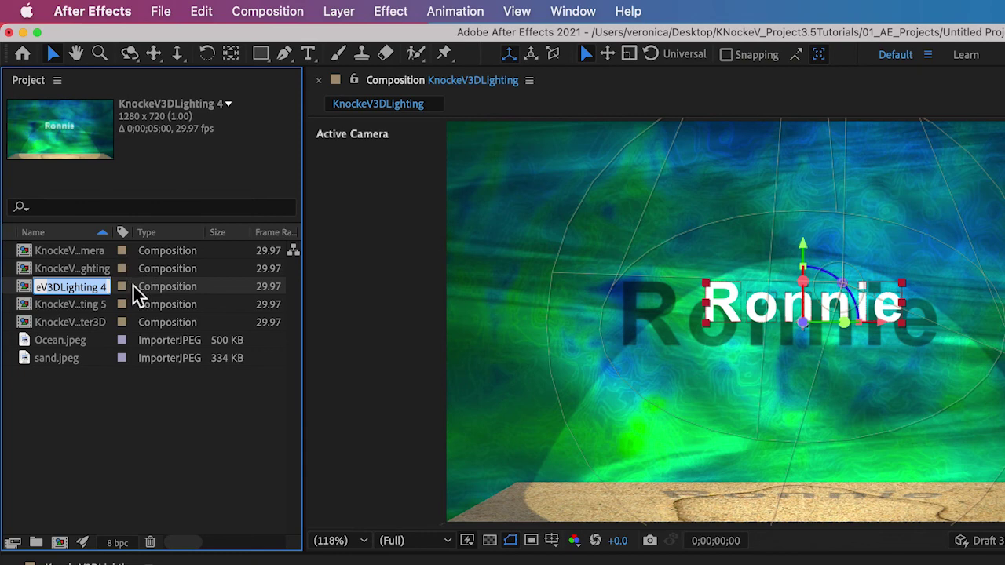
pyautogui.write('VCi')
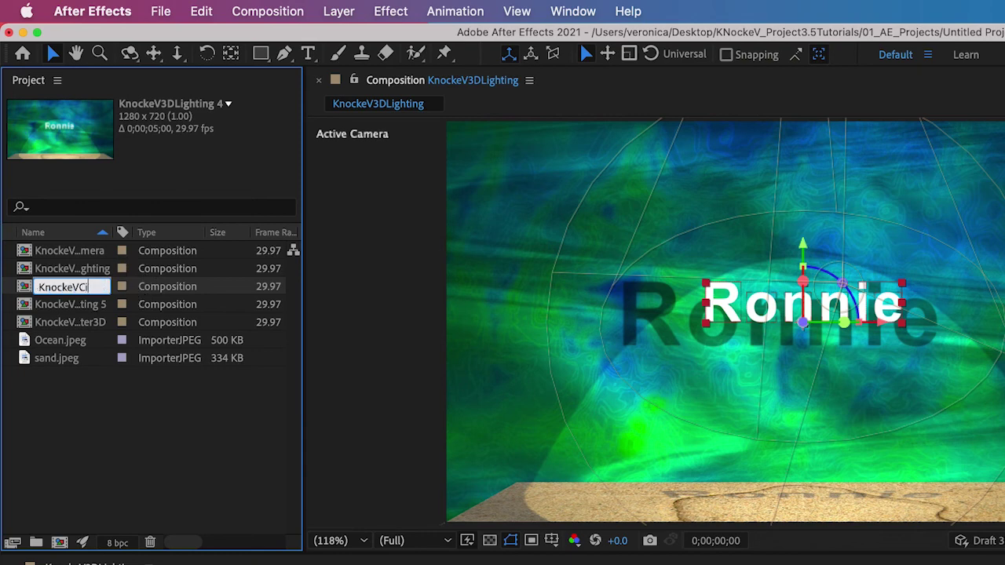
pyautogui.write('nema4D')
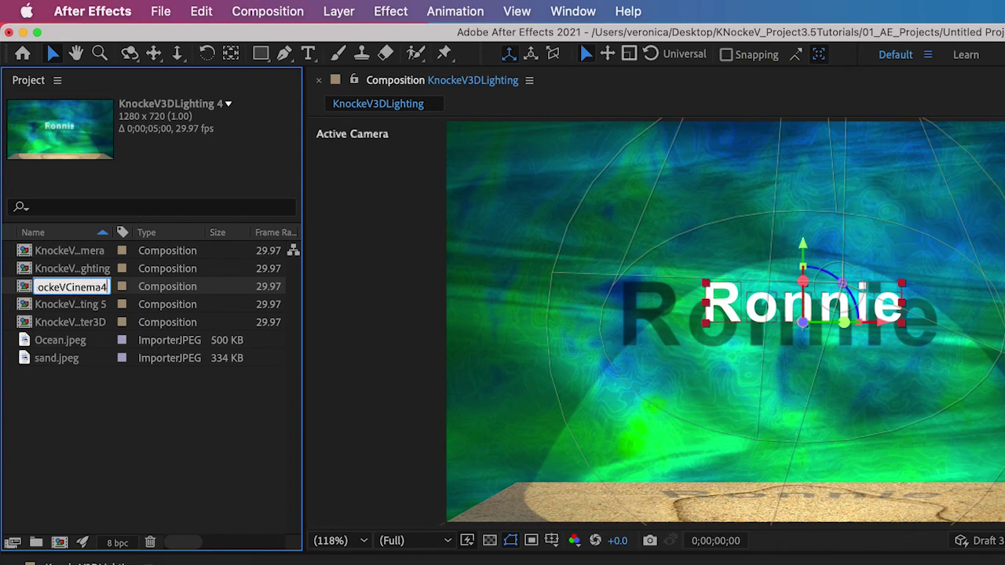
pyautogui.click(124, 426)
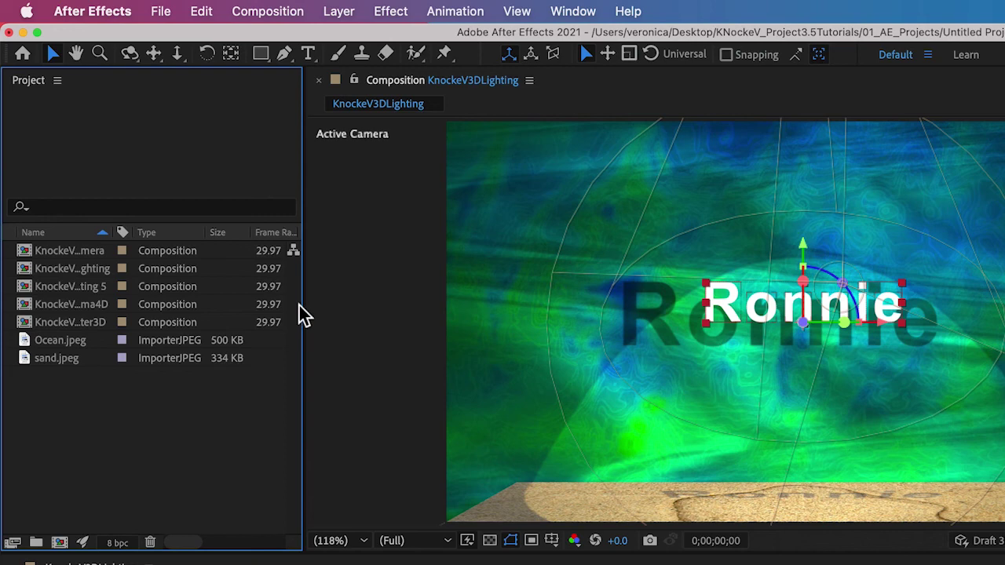
# Widen the project list and its Name column to fit the full composition names, and select KnockeV3DLighting 5.
pyautogui.moveTo(304, 309); pyautogui.dragTo(454, 309)
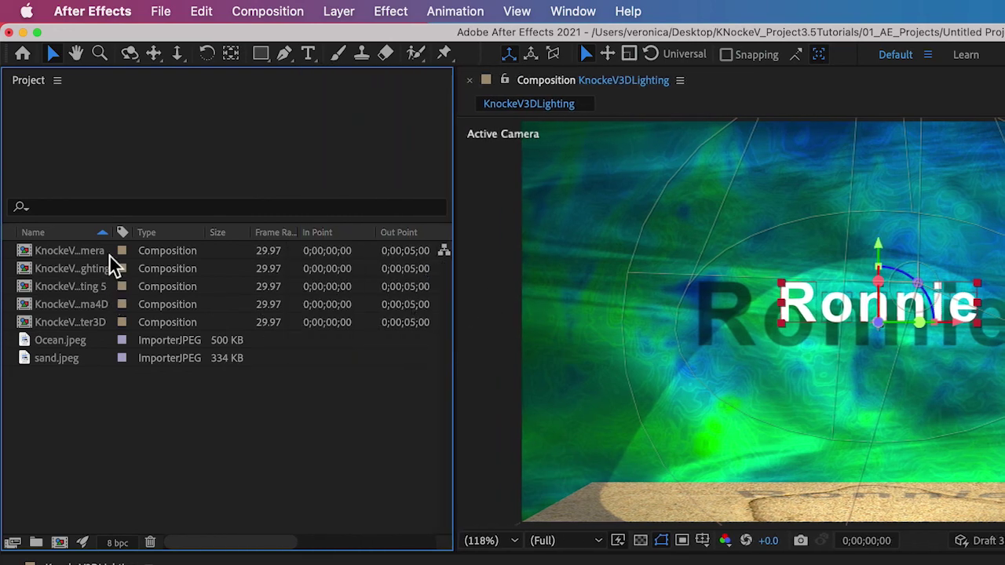
pyautogui.moveTo(116, 232); pyautogui.dragTo(185, 232)
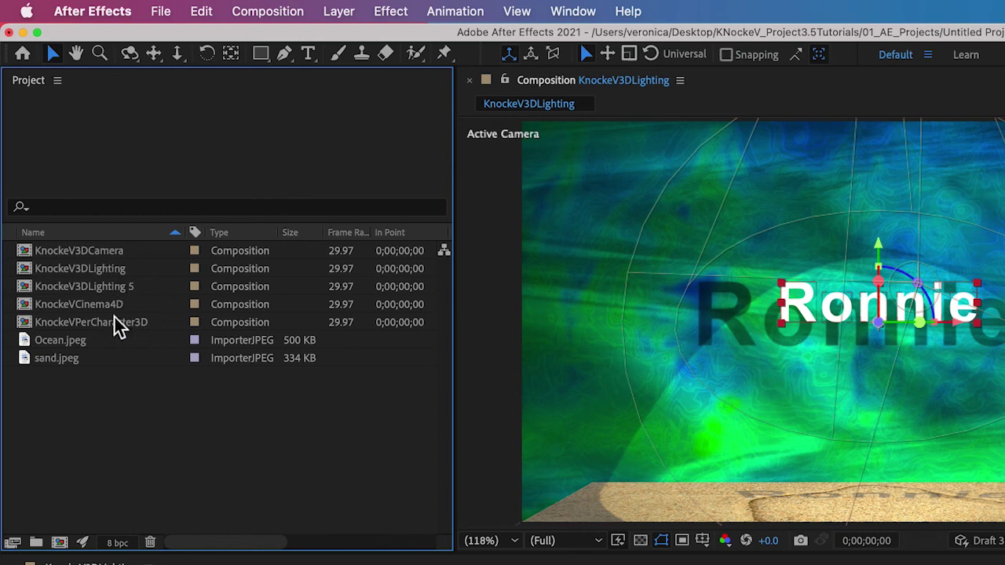
pyautogui.click(52, 287)
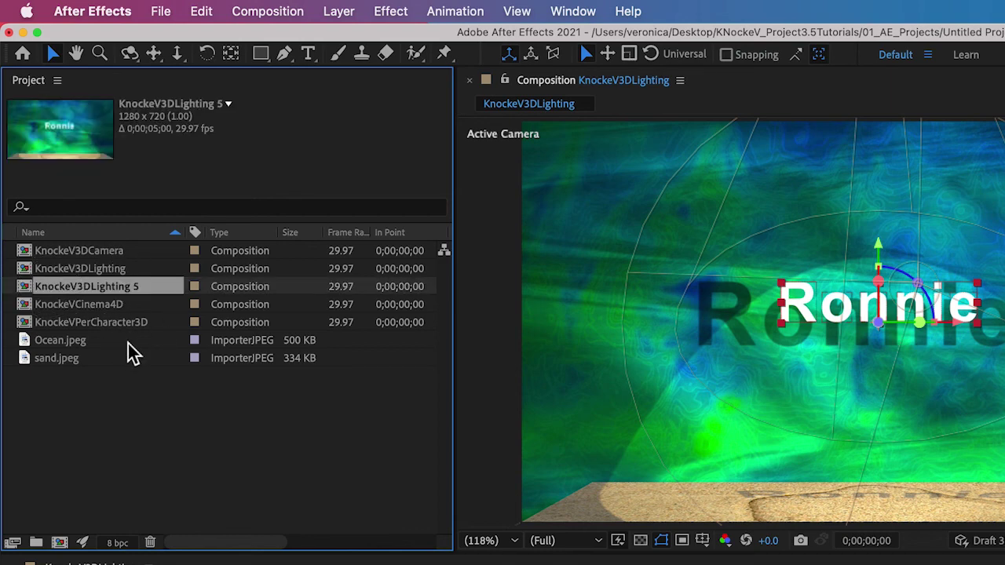